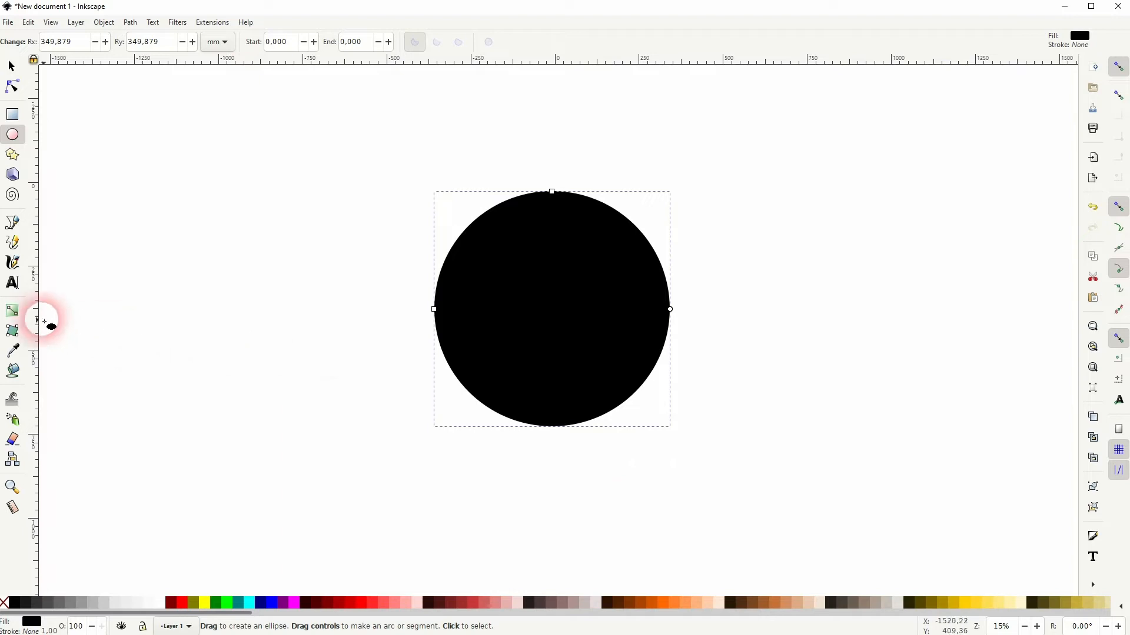
Apply a radial gradient to the black circle, running from its centre toward its lower-right edge
{"action": "left_click", "coordinate": [19, 316]}
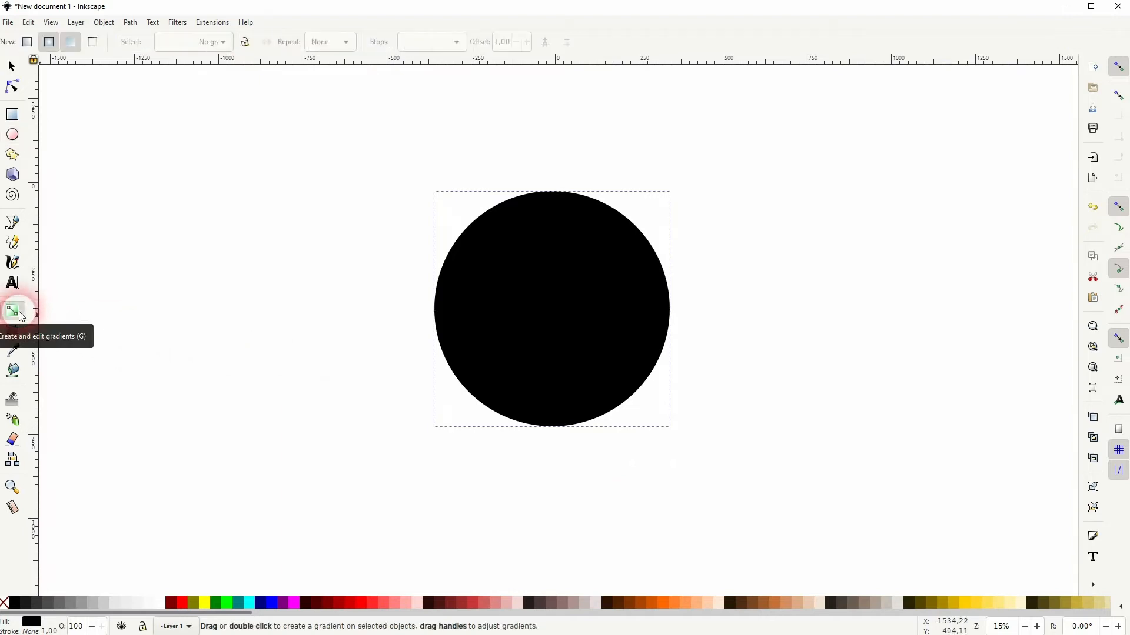
{"action": "left_click", "coordinate": [49, 43]}
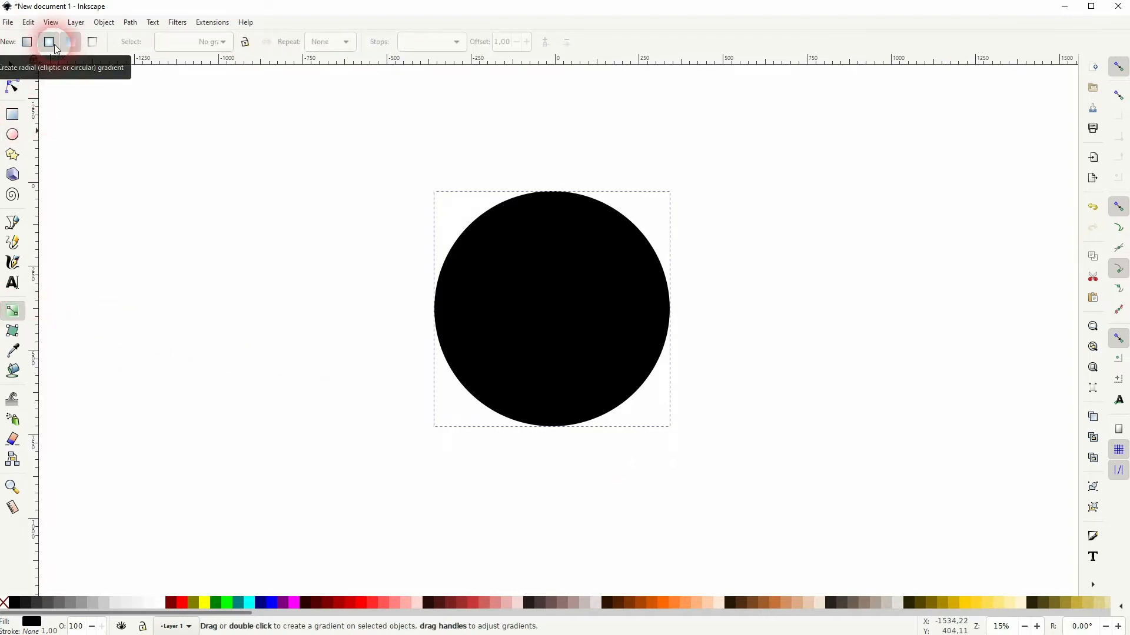
{"action": "left_click", "coordinate": [638, 327]}
{"action": "left_click_drag", "start_coordinate": [546, 302], "coordinate": [692, 390]}
Even out the radial gradient's two radii to match the circle and move its centre to the circle's upper-left area
{"action": "scroll", "coordinate": [693, 236], "scroll_direction": "down", "scroll_amount": 1}
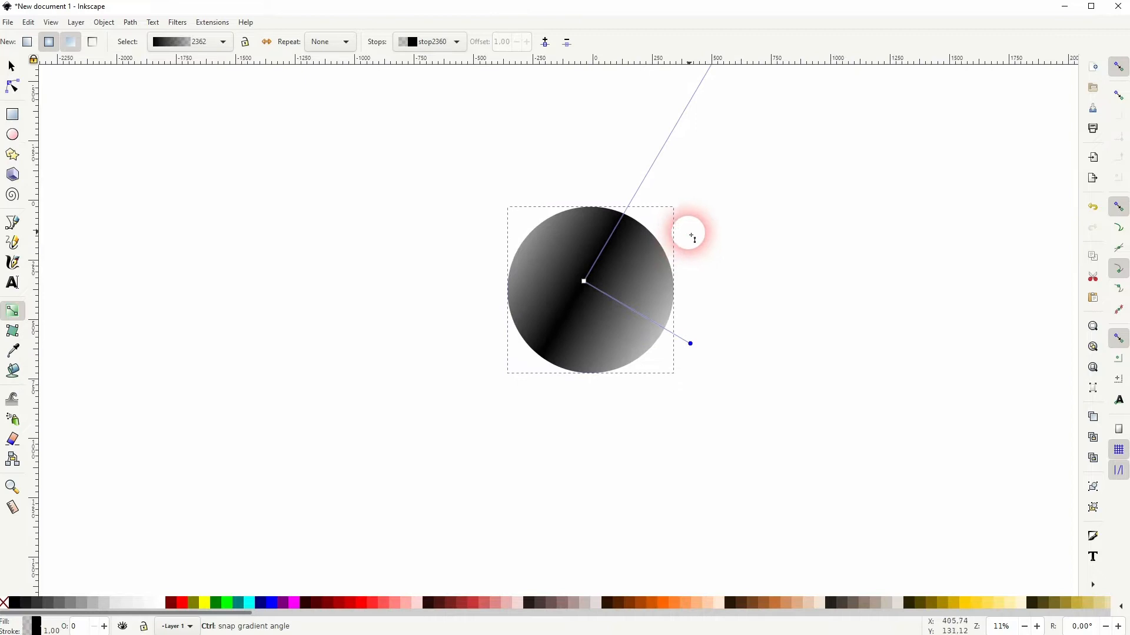
{"action": "left_click_drag", "start_coordinate": [693, 237], "coordinate": [590, 373]}
{"action": "scroll", "coordinate": [585, 373], "scroll_direction": "down", "scroll_amount": 5}
{"action": "scroll", "coordinate": [588, 358], "scroll_direction": "down", "scroll_amount": 2}
{"action": "left_click_drag", "start_coordinate": [593, 353], "coordinate": [472, 428]}
{"action": "left_click_drag", "start_coordinate": [606, 84], "coordinate": [521, 277]}
{"action": "scroll", "coordinate": [373, 479], "scroll_direction": "up", "scroll_amount": 9}
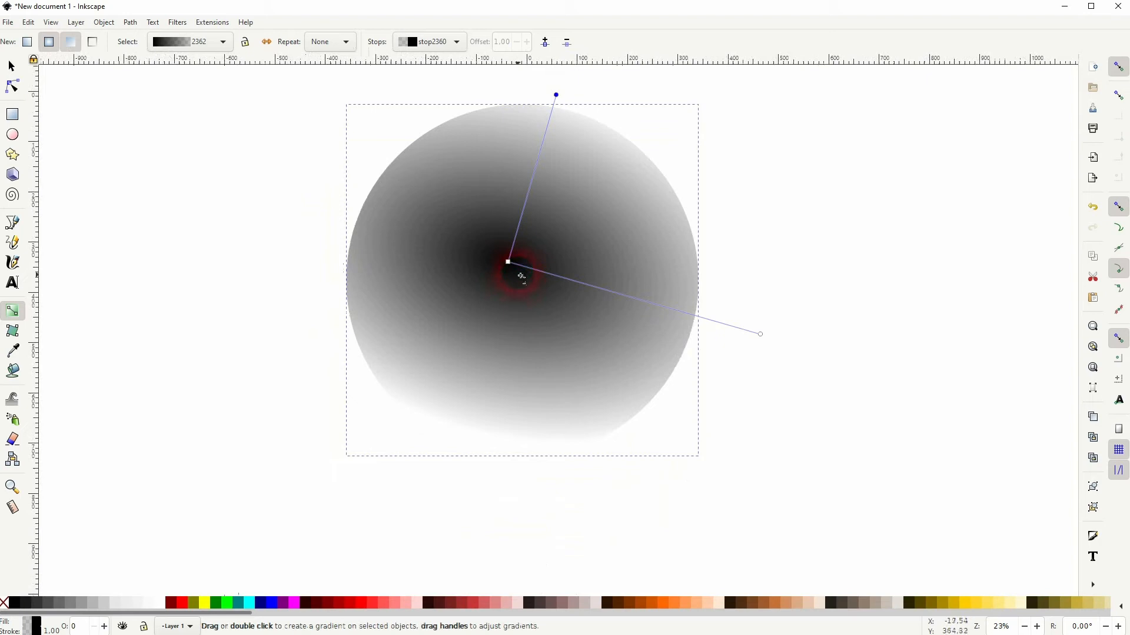
{"action": "left_click_drag", "start_coordinate": [760, 334], "coordinate": [701, 337]}
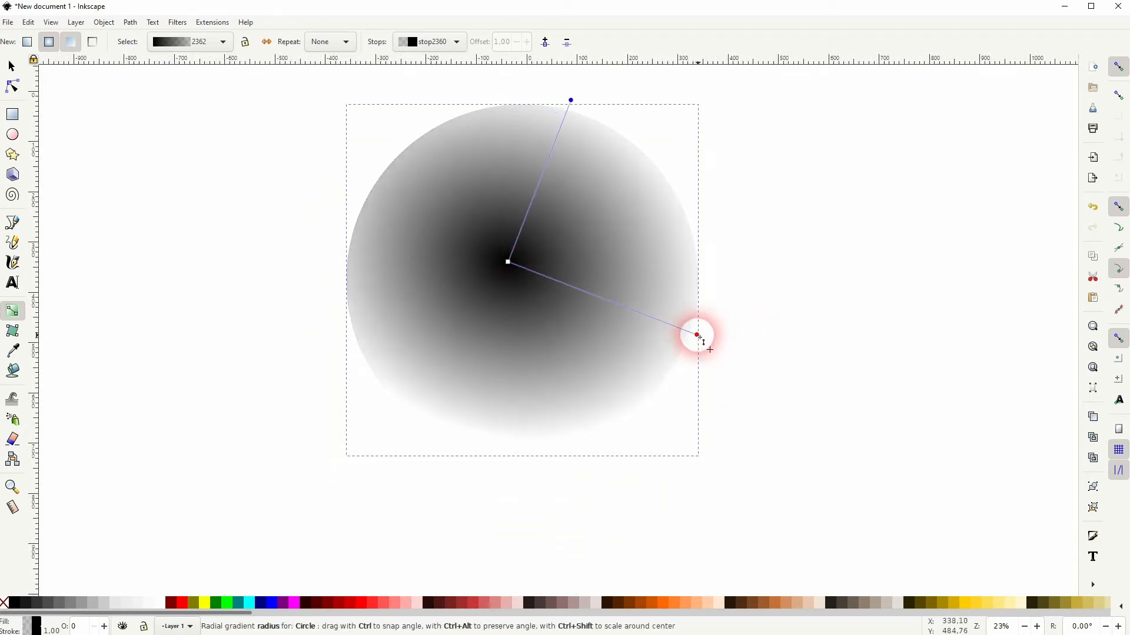
{"action": "left_click", "coordinate": [699, 335]}
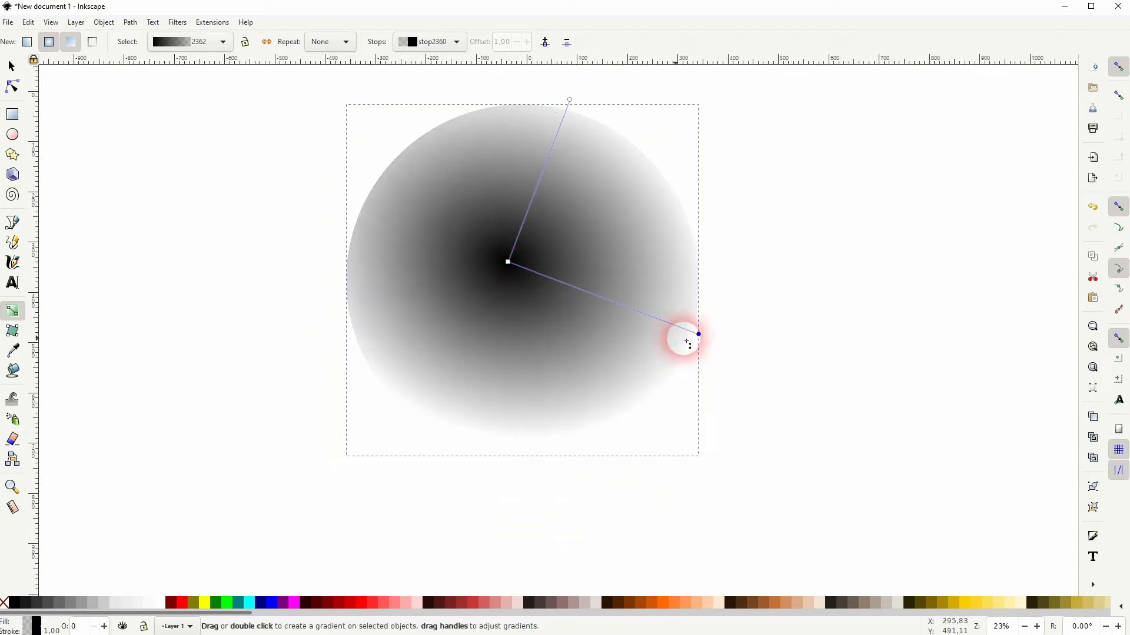
{"action": "left_click_drag", "start_coordinate": [510, 265], "coordinate": [453, 213]}
{"action": "left_click_drag", "start_coordinate": [702, 171], "coordinate": [618, 298]}
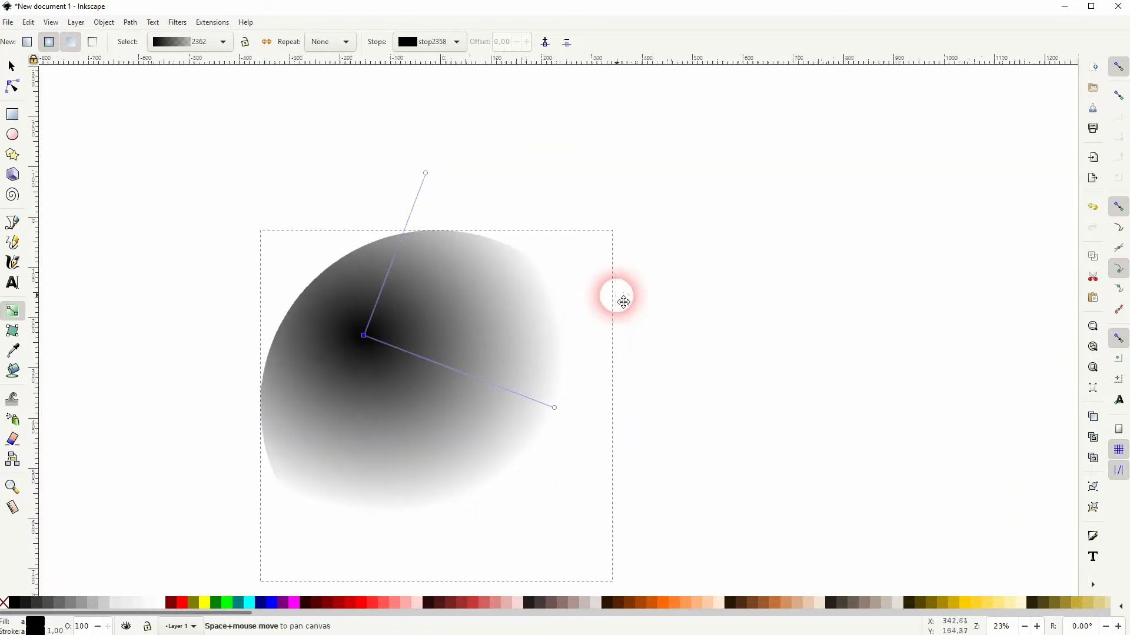
Open the fill settings and set the gradient's centre stop to opaque white (ffffffff)
{"action": "left_click", "coordinate": [103, 22]}
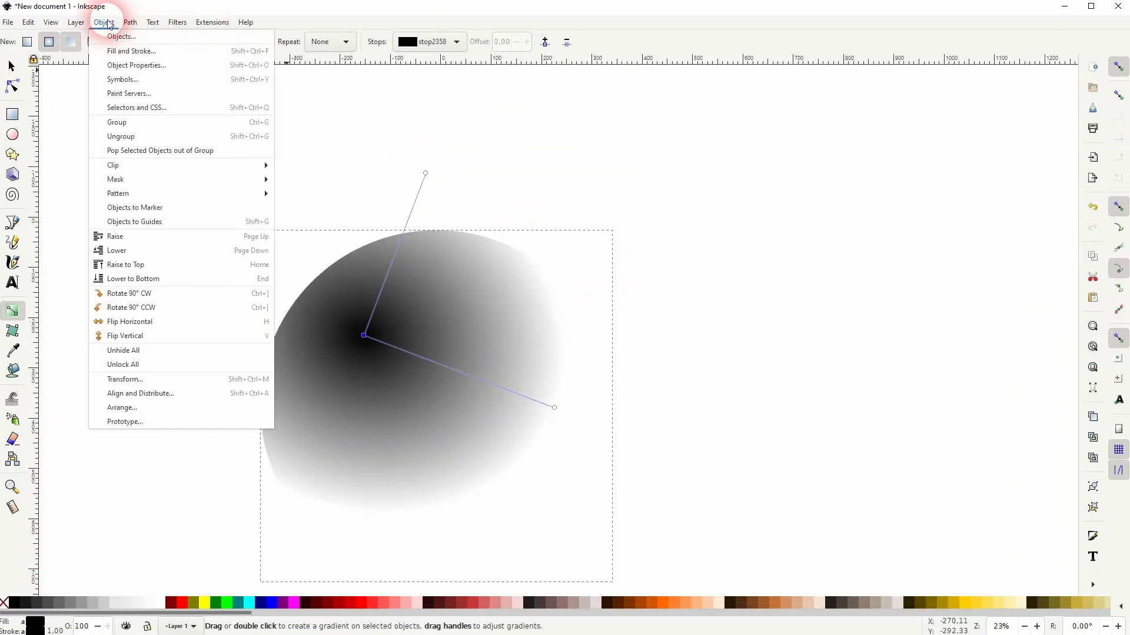
{"action": "left_click", "coordinate": [132, 52]}
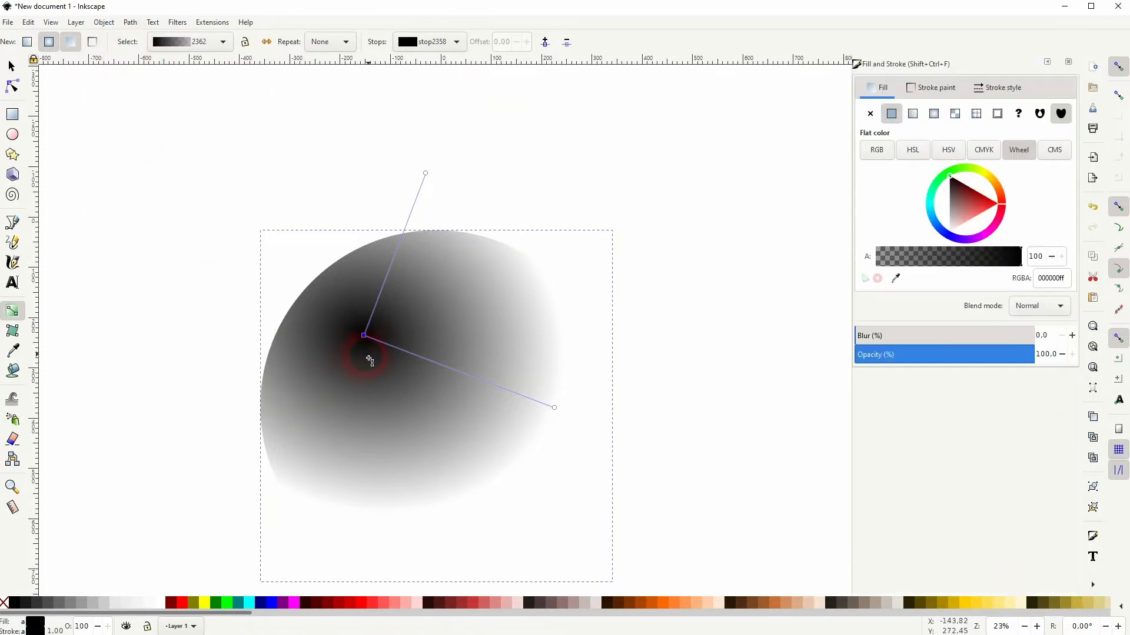
{"action": "mouse_move", "coordinate": [1000, 353]}
{"action": "left_mouse_down"}
{"action": "mouse_move", "coordinate": [828, 363]}
{"action": "mouse_move", "coordinate": [1034, 361]}
{"action": "left_mouse_up"}
{"action": "left_click", "coordinate": [999, 254]}
{"action": "left_click_drag", "start_coordinate": [954, 188], "coordinate": [936, 267]}
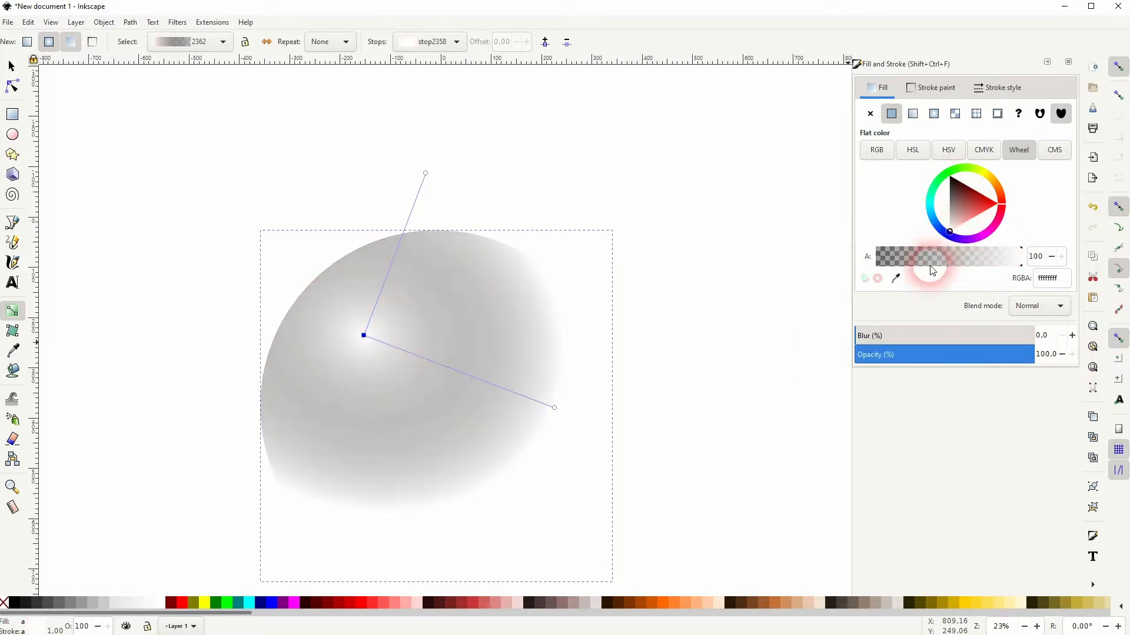
Set the gradient's outer stop to opaque black (000000ff)
{"action": "left_click", "coordinate": [427, 173]}
{"action": "left_click_drag", "start_coordinate": [890, 356], "coordinate": [1069, 366]}
{"action": "left_click_drag", "start_coordinate": [958, 191], "coordinate": [943, 162]}
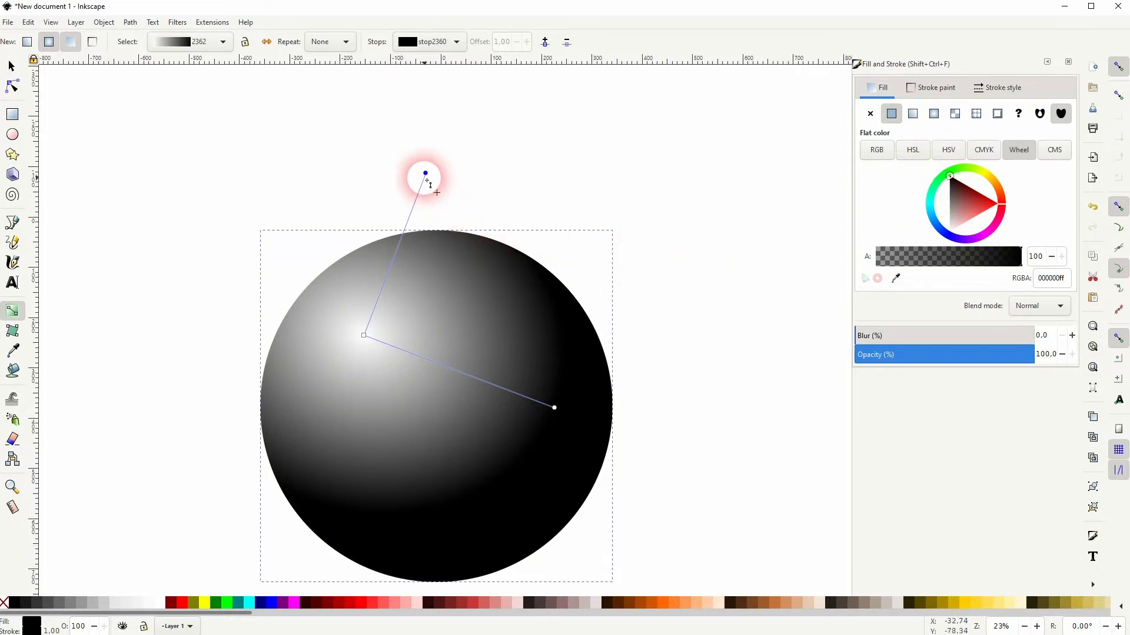
Rotate the sphere's gradient toward the lower right and nudge its highlight centre slightly up, then deselect the sphere
{"action": "left_click_drag", "start_coordinate": [427, 176], "coordinate": [457, 190]}
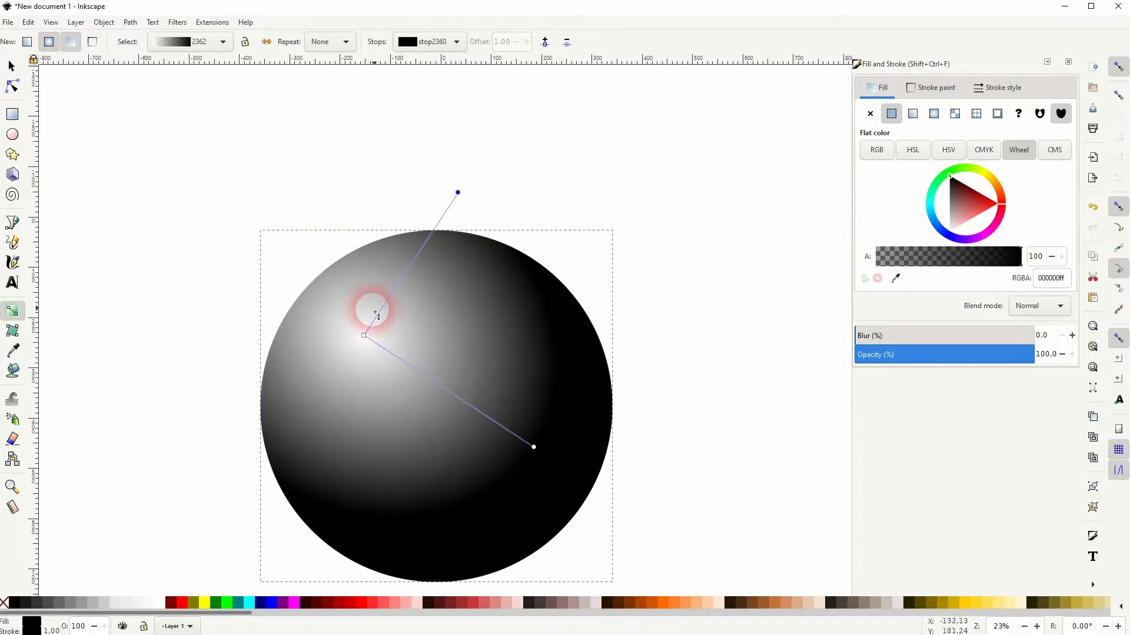
{"action": "mouse_move", "coordinate": [363, 336]}
{"action": "left_mouse_down"}
{"action": "mouse_move", "coordinate": [355, 328]}
{"action": "mouse_move", "coordinate": [369, 330]}
{"action": "left_mouse_up"}
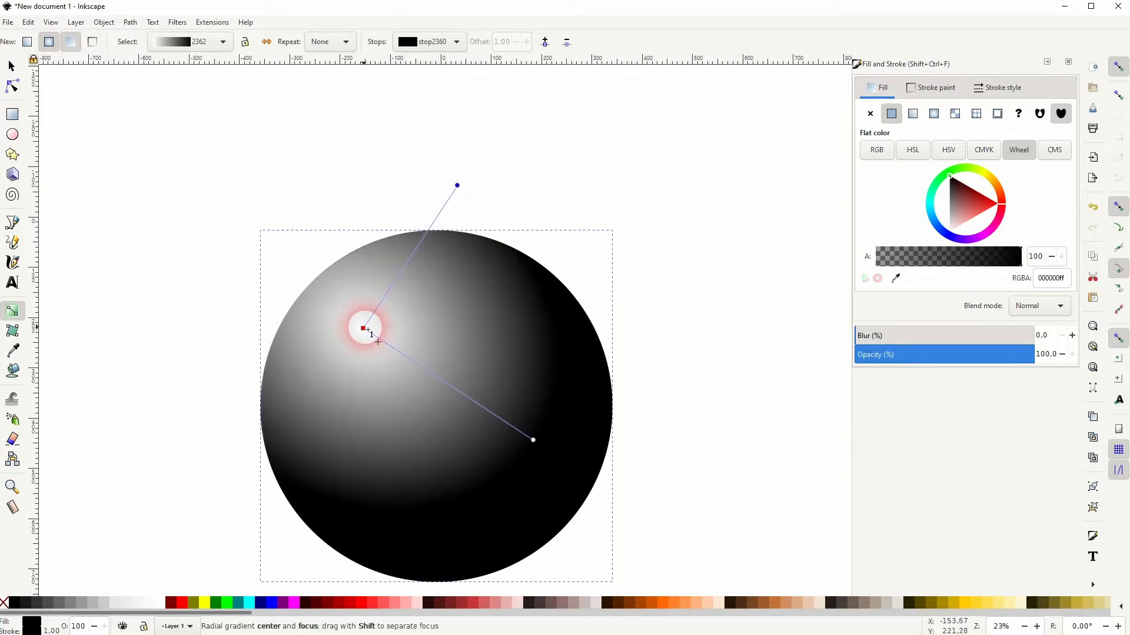
{"action": "left_click", "coordinate": [538, 439]}
{"action": "mouse_move", "coordinate": [540, 443]}
{"action": "left_mouse_down"}
{"action": "mouse_move", "coordinate": [528, 440]}
{"action": "mouse_move", "coordinate": [536, 444]}
{"action": "left_mouse_up"}
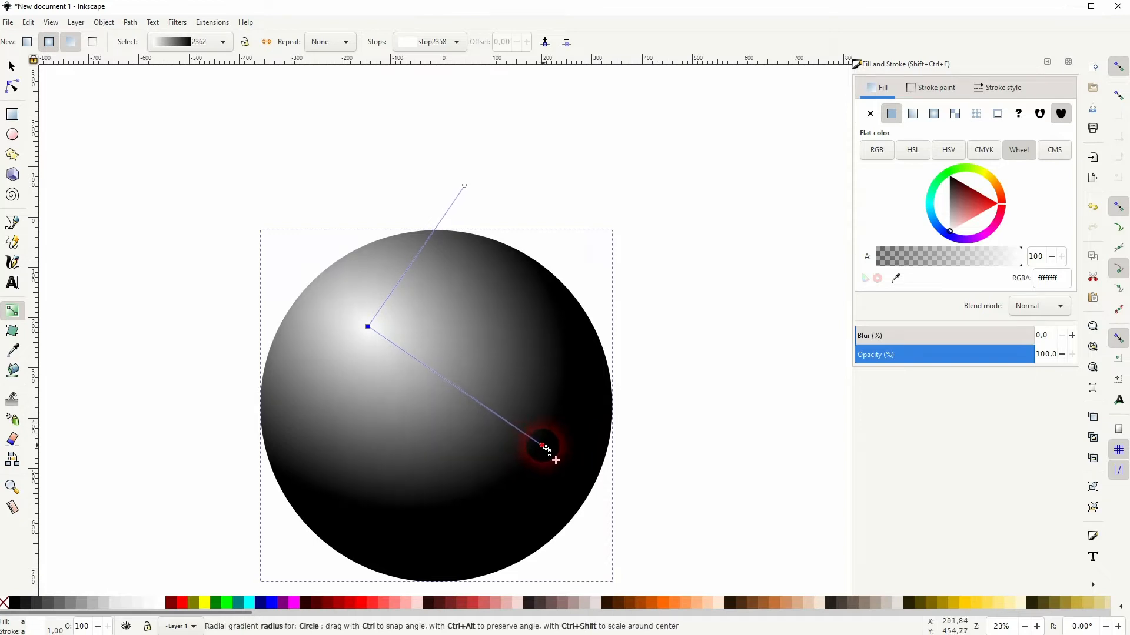
{"action": "left_click", "coordinate": [11, 65]}
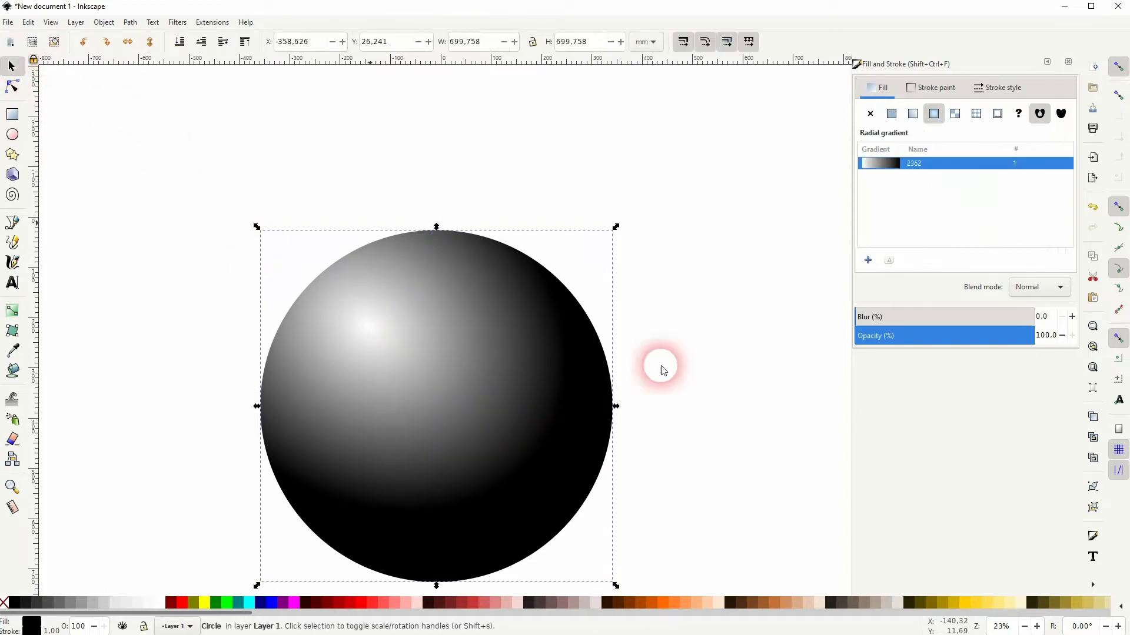
{"action": "left_click", "coordinate": [789, 440]}
{"action": "scroll", "coordinate": [711, 423], "scroll_direction": "down", "scroll_amount": 2}
{"action": "scroll", "coordinate": [713, 414], "scroll_direction": "up", "scroll_amount": 1}
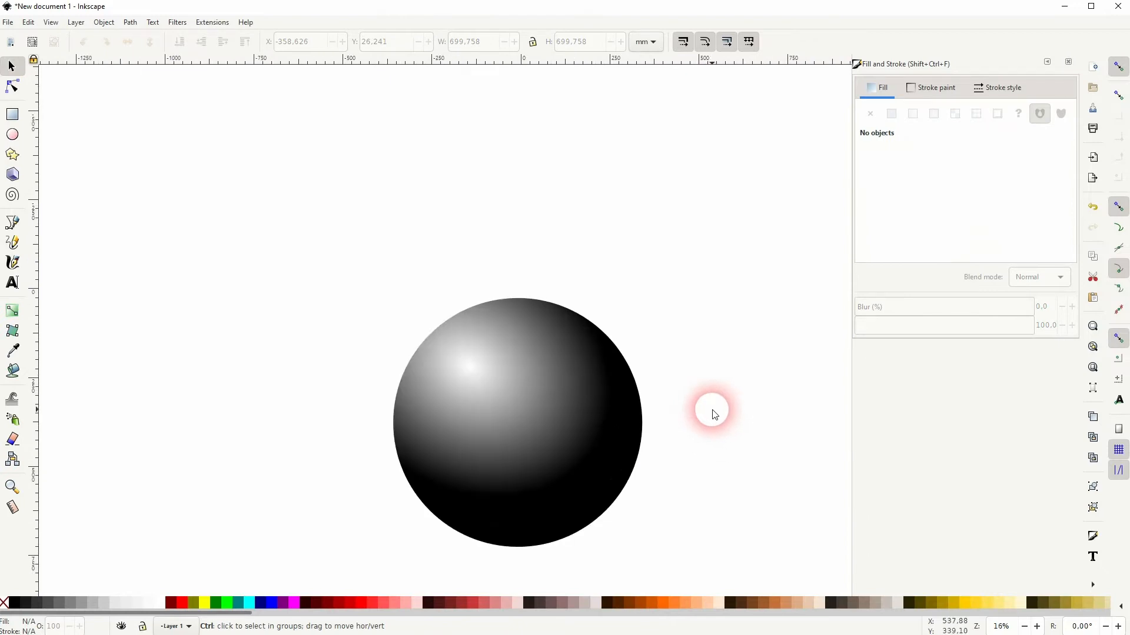
Shift the sphere's highlight slightly toward the lower left and extend the gradient radius closer to the sphere's edge
{"action": "left_click", "coordinate": [522, 419]}
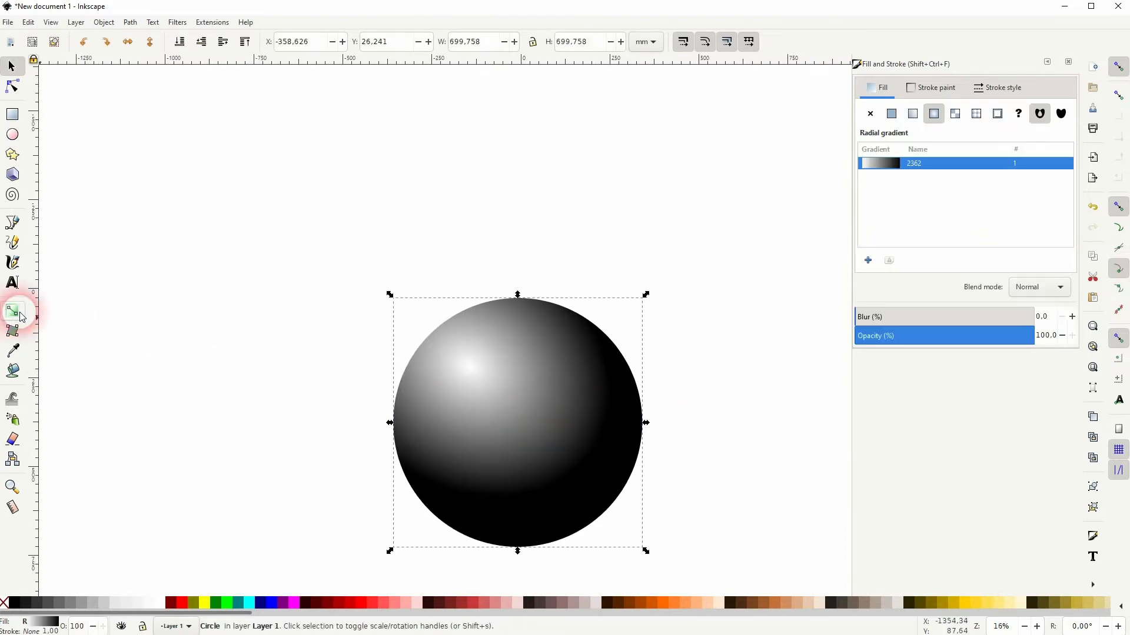
{"action": "left_click", "coordinate": [12, 310]}
{"action": "left_click", "coordinate": [468, 366]}
{"action": "left_click_drag", "start_coordinate": [466, 367], "coordinate": [463, 373]}
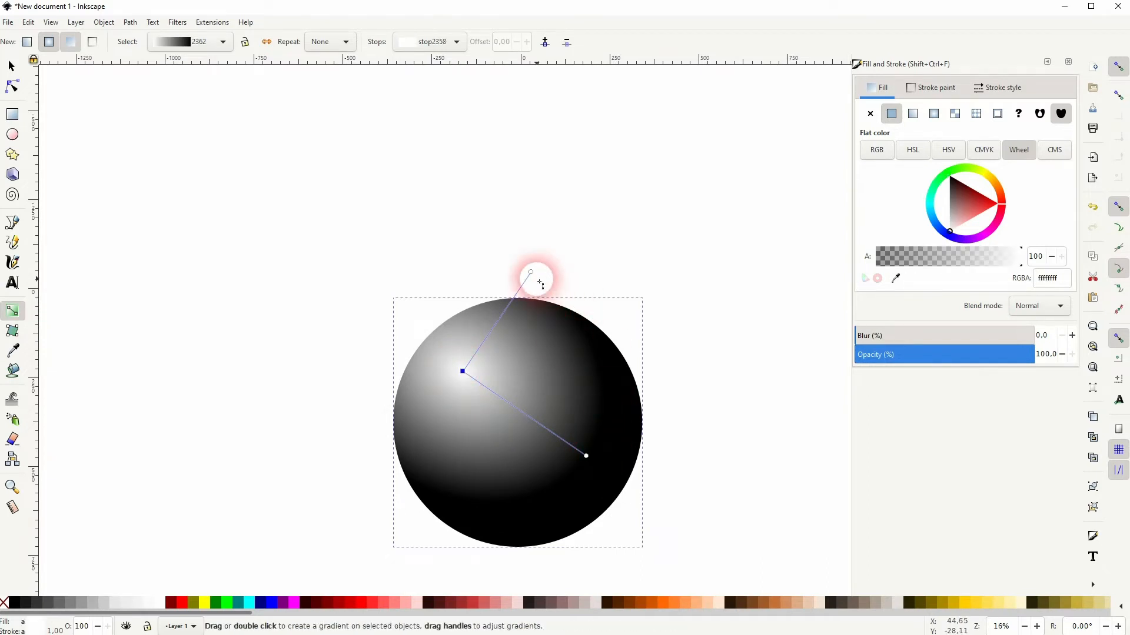
{"action": "left_click_drag", "start_coordinate": [533, 275], "coordinate": [546, 263]}
{"action": "left_click_drag", "start_coordinate": [588, 469], "coordinate": [605, 478]}
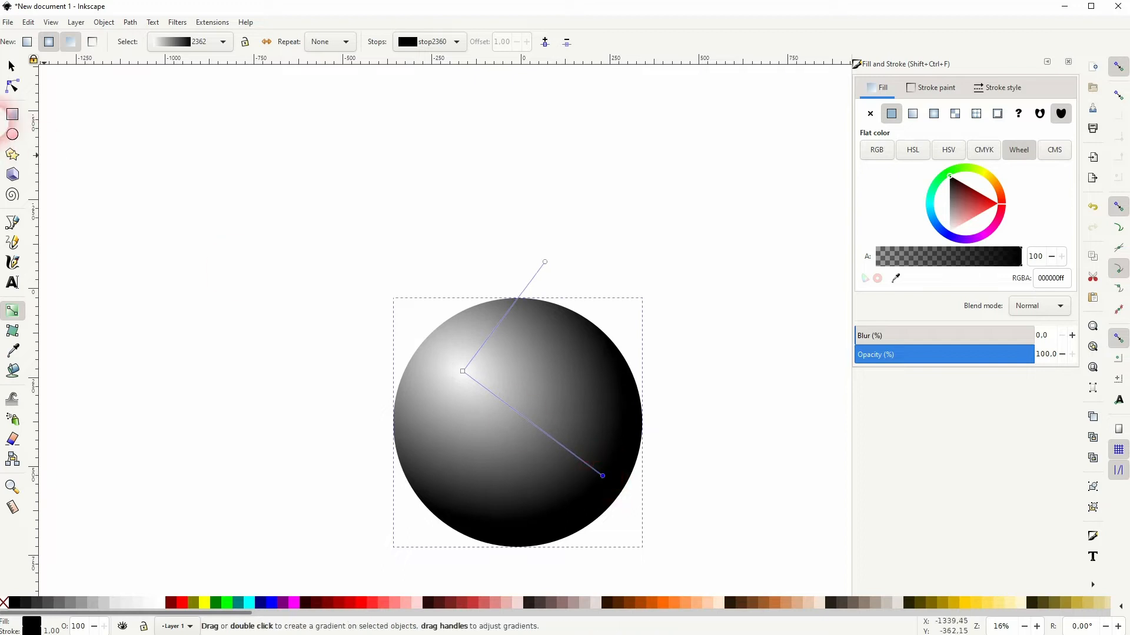
{"action": "left_click", "coordinate": [11, 69]}
{"action": "left_click", "coordinate": [169, 338]}
{"action": "scroll", "coordinate": [283, 355], "scroll_direction": "down", "scroll_amount": 2}
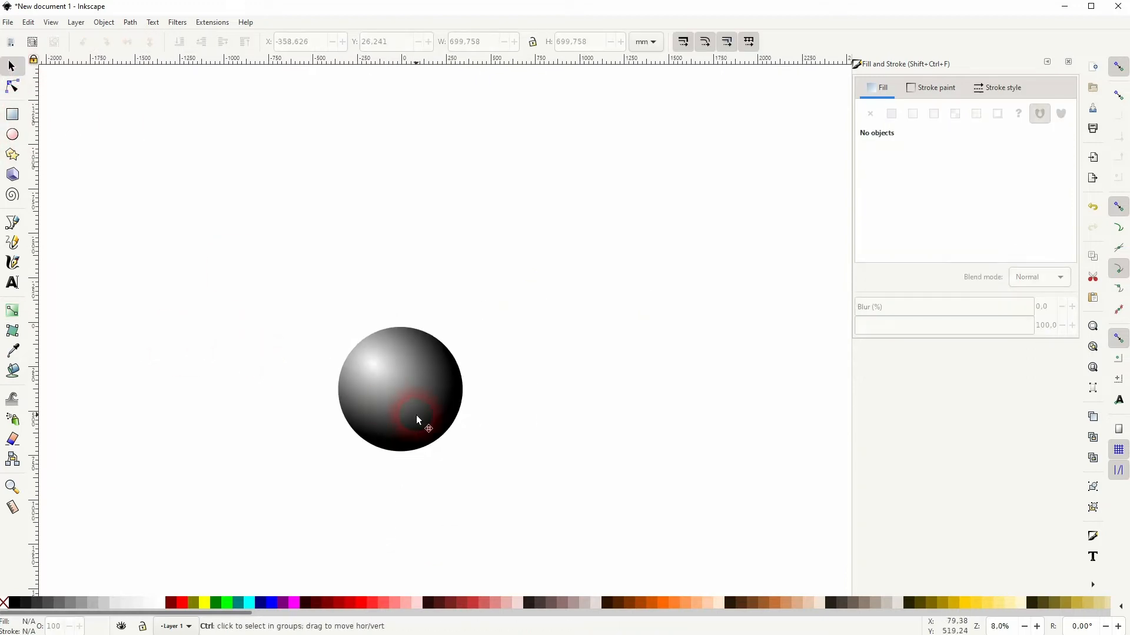
Duplicate the sphere sideways into an overlapping horizontal row of six and move the whole row to the left
{"action": "left_click", "coordinate": [401, 404]}
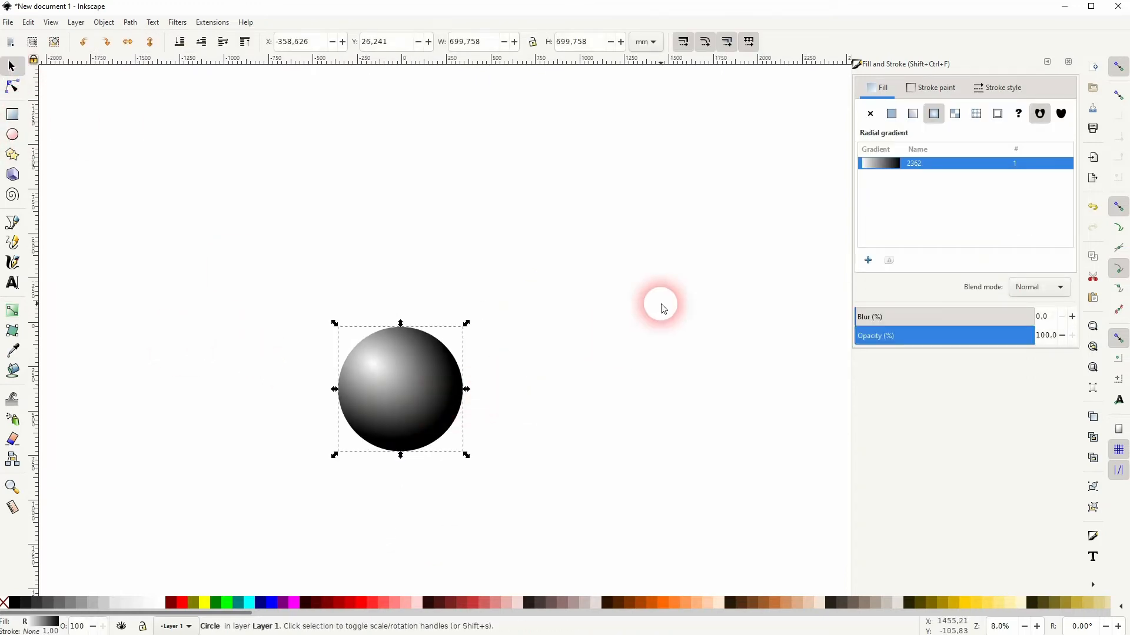
{"action": "left_click", "coordinate": [1077, 63]}
{"action": "mouse_move", "coordinate": [403, 390]}
{"action": "left_mouse_down"}
{"action": "mouse_move", "coordinate": [439, 395]}
{"action": "mouse_move", "coordinate": [354, 393]}
{"action": "mouse_move", "coordinate": [465, 387]}
{"action": "mouse_move", "coordinate": [598, 412]}
{"action": "mouse_move", "coordinate": [759, 397]}
{"action": "mouse_move", "coordinate": [739, 396]}
{"action": "left_mouse_up"}
{"action": "left_click_drag", "start_coordinate": [272, 493], "coordinate": [923, 241]}
{"action": "left_click_drag", "start_coordinate": [724, 368], "coordinate": [515, 338]}
Distribute the centres of the six spheres evenly in the horizontal direction
{"action": "left_click", "coordinate": [104, 22]}
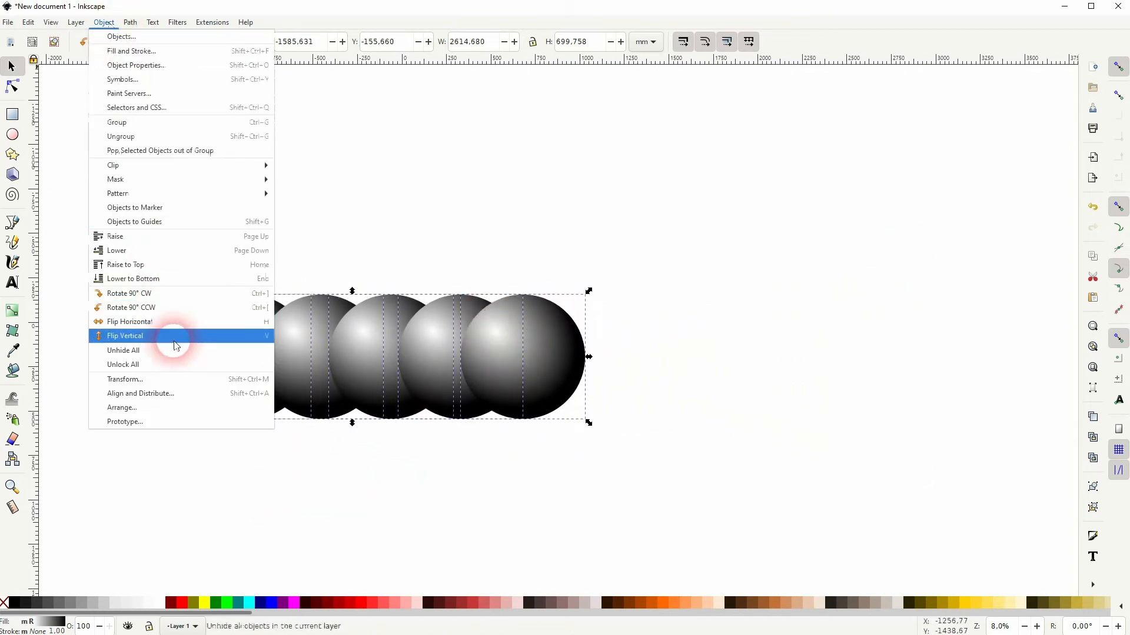
{"action": "left_click", "coordinate": [169, 390]}
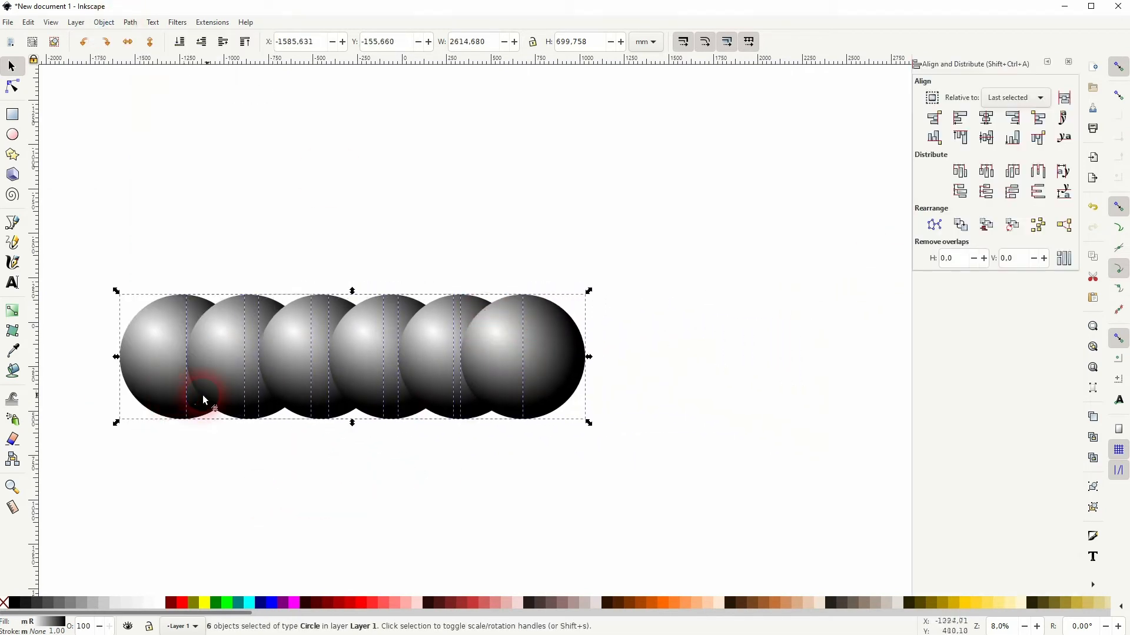
{"action": "left_click", "coordinate": [988, 181]}
{"action": "left_click", "coordinate": [560, 281]}
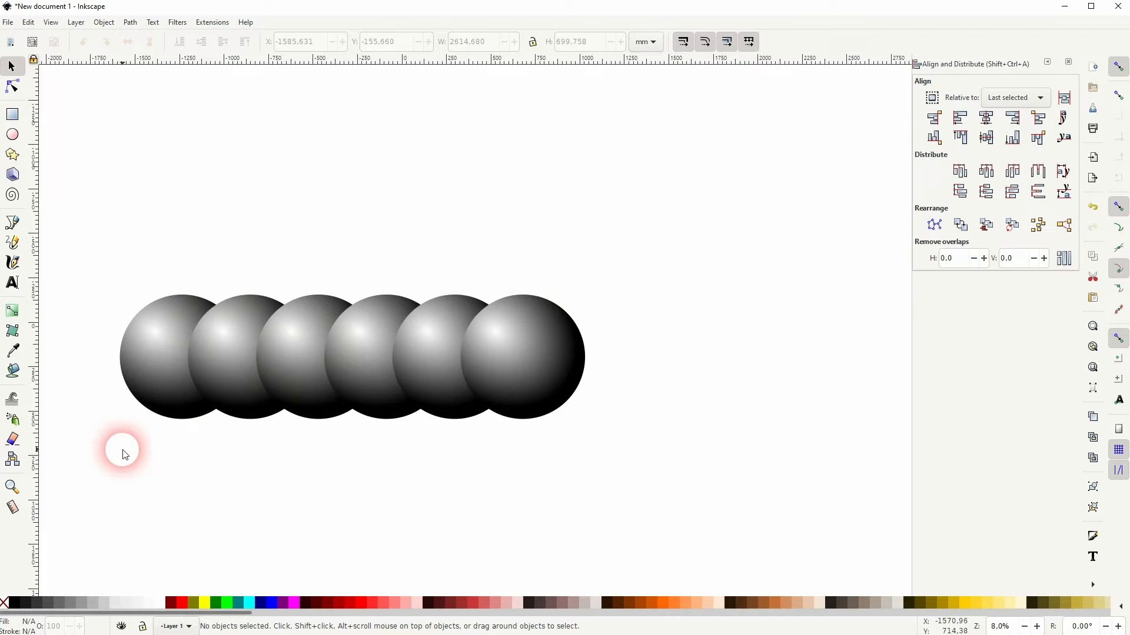
Group the six spheres and place a duplicate of the row diagonally below and to the right
{"action": "left_click_drag", "start_coordinate": [91, 460], "coordinate": [675, 210]}
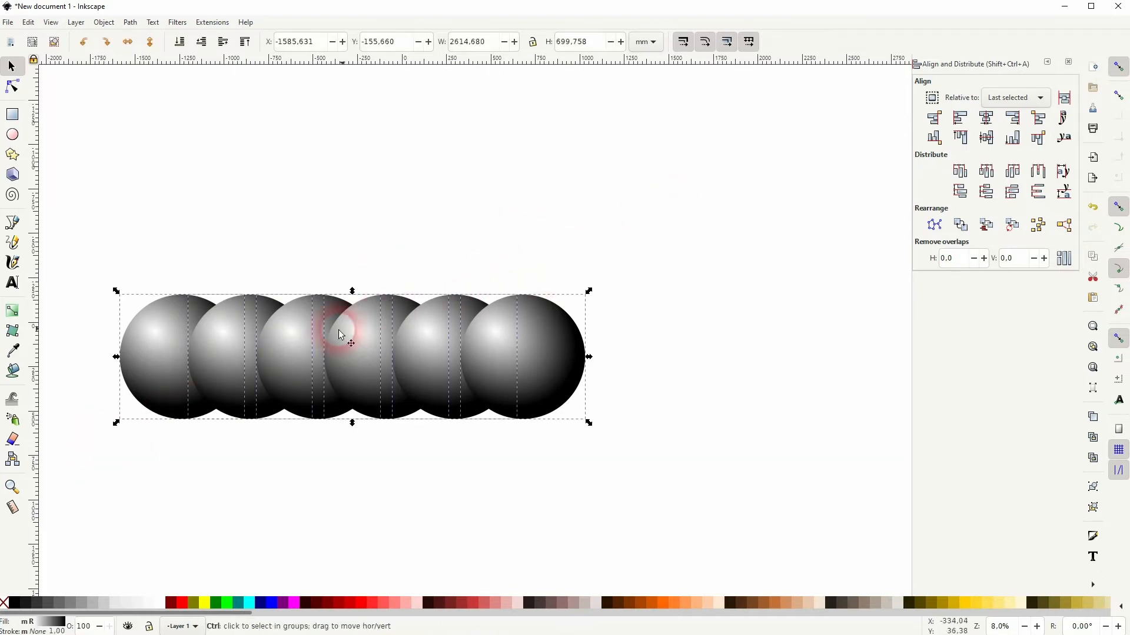
{"action": "key", "text": "ctrl+g"}
{"action": "key", "text": "ctrl+d"}
{"action": "left_click_drag", "start_coordinate": [178, 375], "coordinate": [203, 400]}
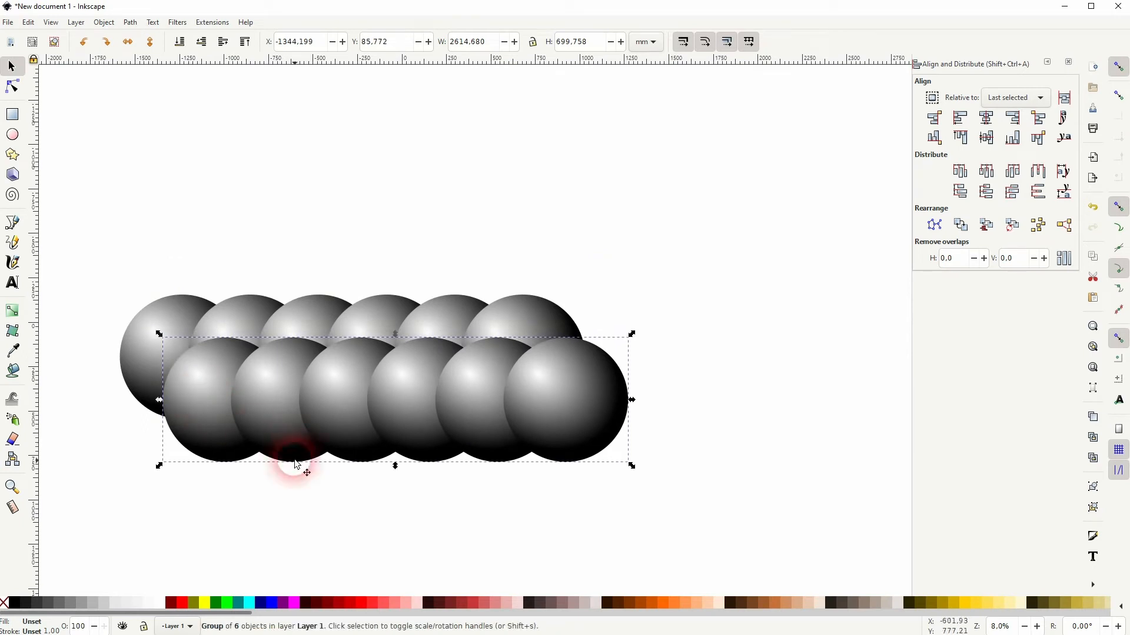
Duplicate the grouped row three more times, stepping diagonally down and right to make five overlapping rows
{"action": "key", "text": "ctrl+d"}
{"action": "left_click_drag", "start_coordinate": [200, 420], "coordinate": [365, 524]}
{"action": "key", "text": "ctrl+d"}
{"action": "key", "text": "ctrl+d"}
{"action": "scroll", "coordinate": [506, 530], "scroll_direction": "down", "scroll_amount": 1}
{"action": "scroll", "coordinate": [506, 530], "scroll_direction": "right", "scroll_amount": 1}
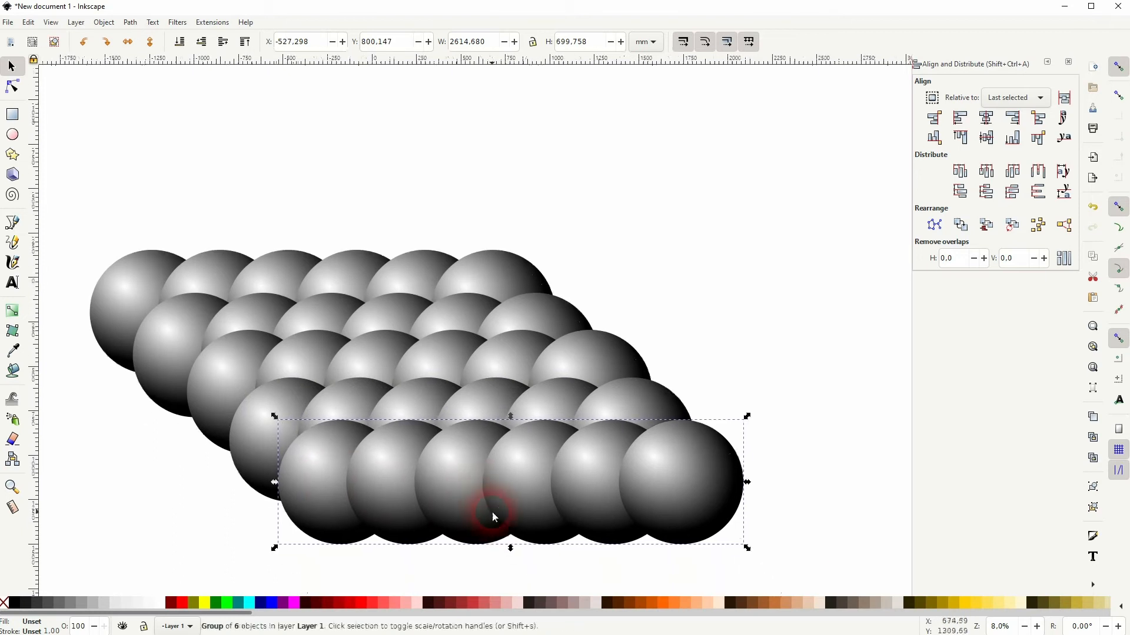
Distribute the centres of all five rows evenly in the vertical direction
{"action": "key", "text": "ctrl+a"}
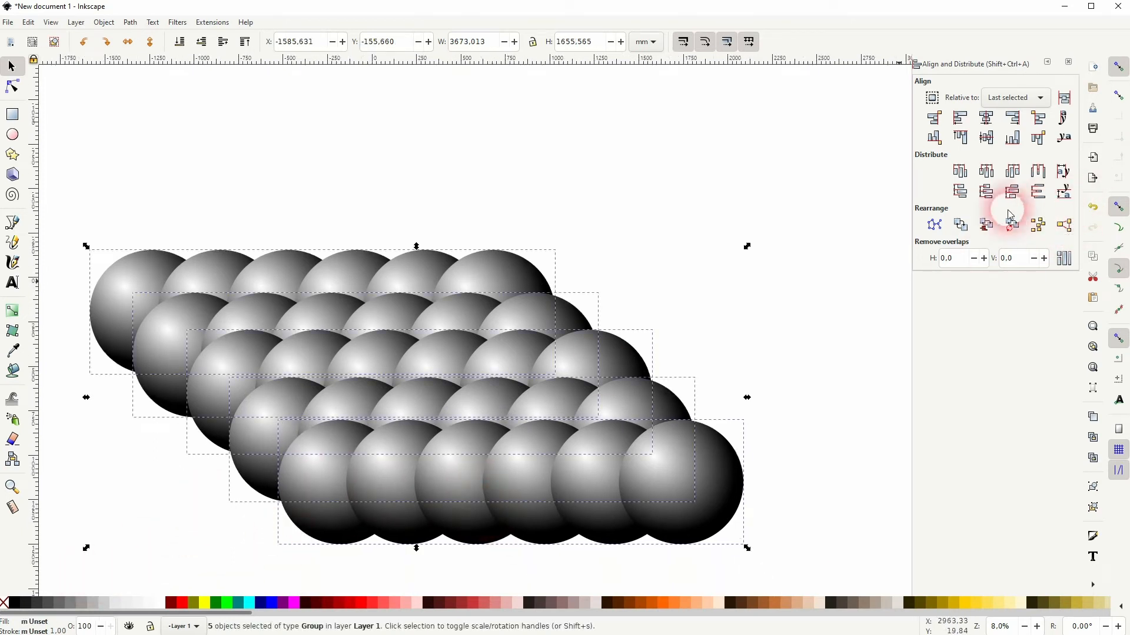
{"action": "left_click", "coordinate": [992, 198]}
{"action": "left_click", "coordinate": [769, 351]}
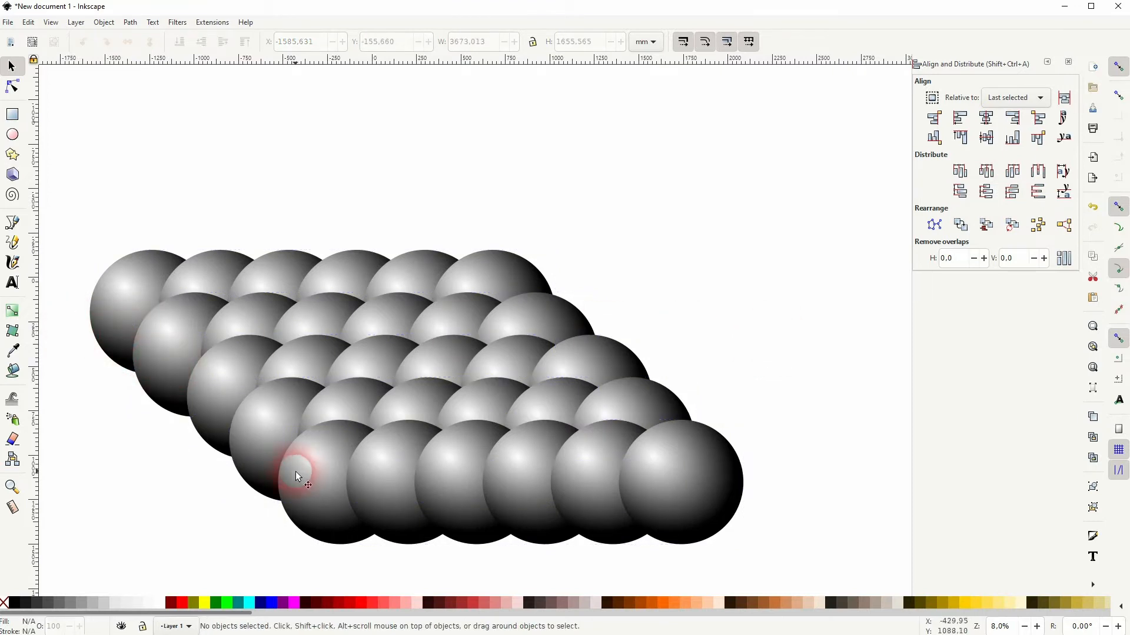
Shift the lower rows of spheres progressively left so that the five-row stack slants down to the left
{"action": "left_click_drag", "start_coordinate": [408, 494], "coordinate": [426, 450]}
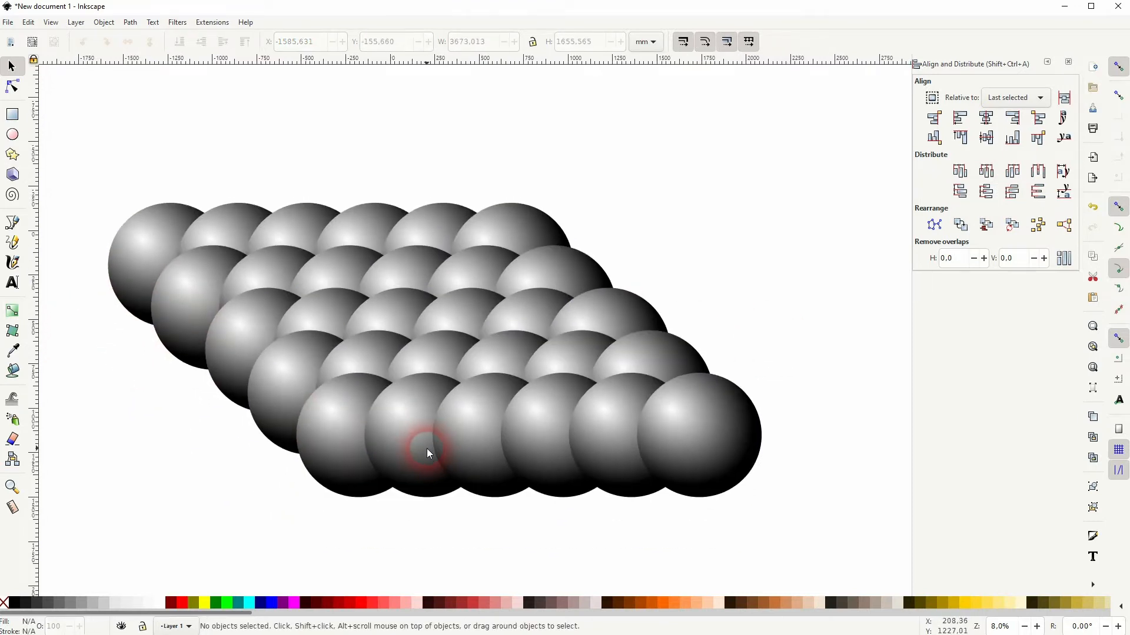
{"action": "left_click_drag", "start_coordinate": [633, 469], "coordinate": [566, 437]}
{"action": "left_click_drag", "start_coordinate": [151, 537], "coordinate": [566, 365]}
{"action": "left_click_drag", "start_coordinate": [84, 532], "coordinate": [713, 265]}
{"action": "left_click_drag", "start_coordinate": [613, 318], "coordinate": [496, 320]}
{"action": "scroll", "coordinate": [588, 327], "scroll_direction": "left", "scroll_amount": 8}
{"action": "left_click_drag", "start_coordinate": [176, 536], "coordinate": [824, 224]}
{"action": "left_click_drag", "start_coordinate": [768, 272], "coordinate": [676, 284]}
{"action": "left_click", "coordinate": [774, 424]}
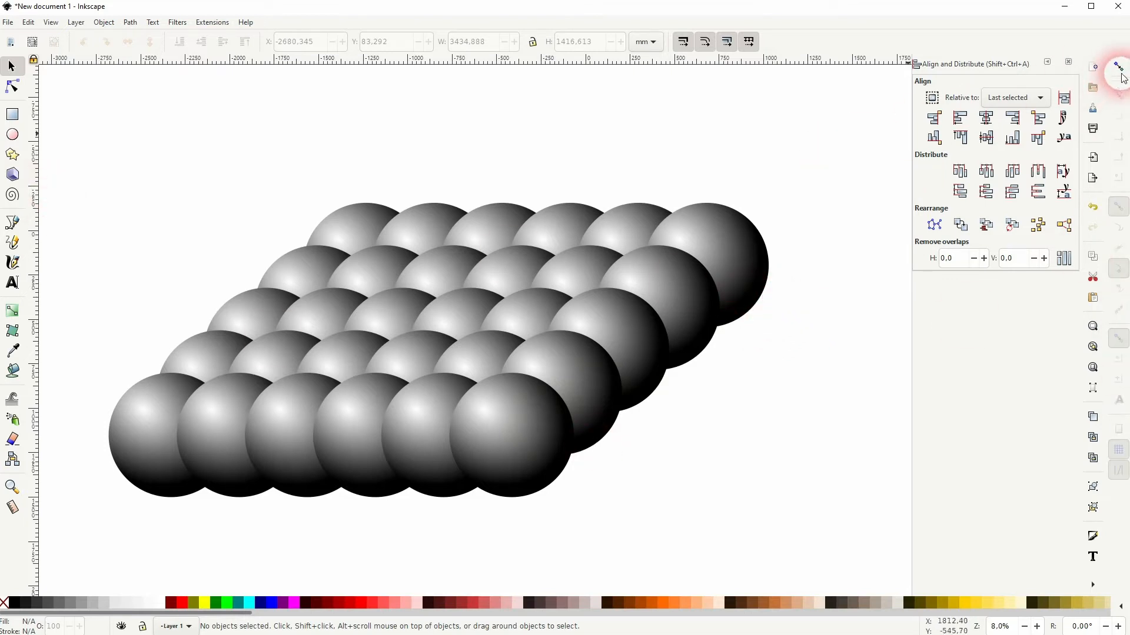
Draw a red rectangle about 275 × 239 mm between the centres of the last spheres in the top two rows
{"action": "left_click", "coordinate": [13, 115]}
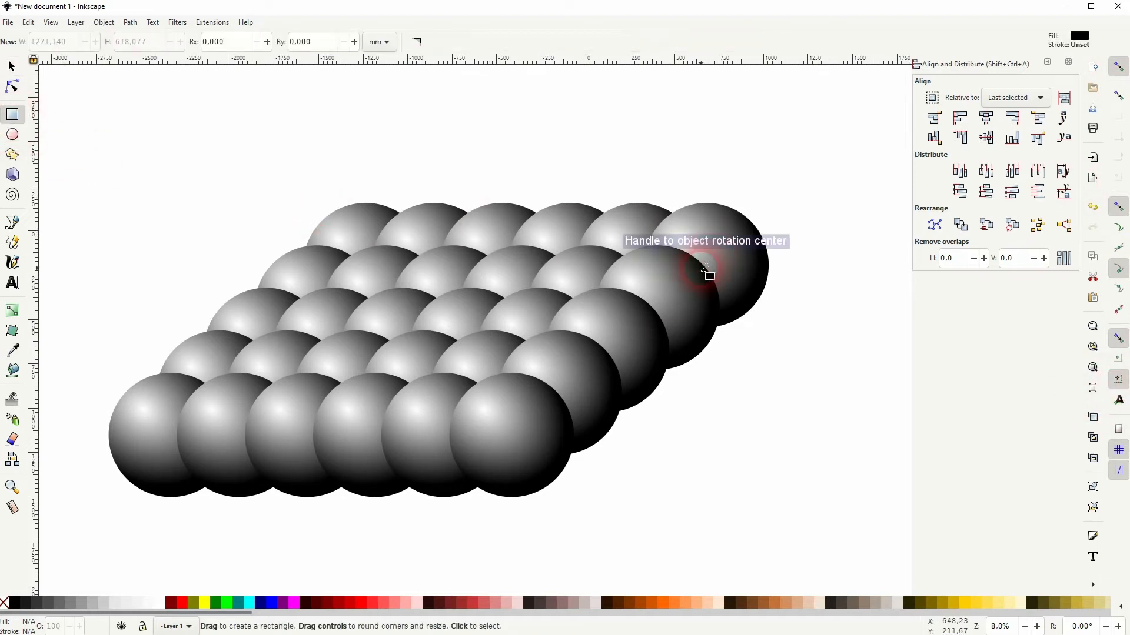
{"action": "left_click_drag", "start_coordinate": [709, 267], "coordinate": [658, 310]}
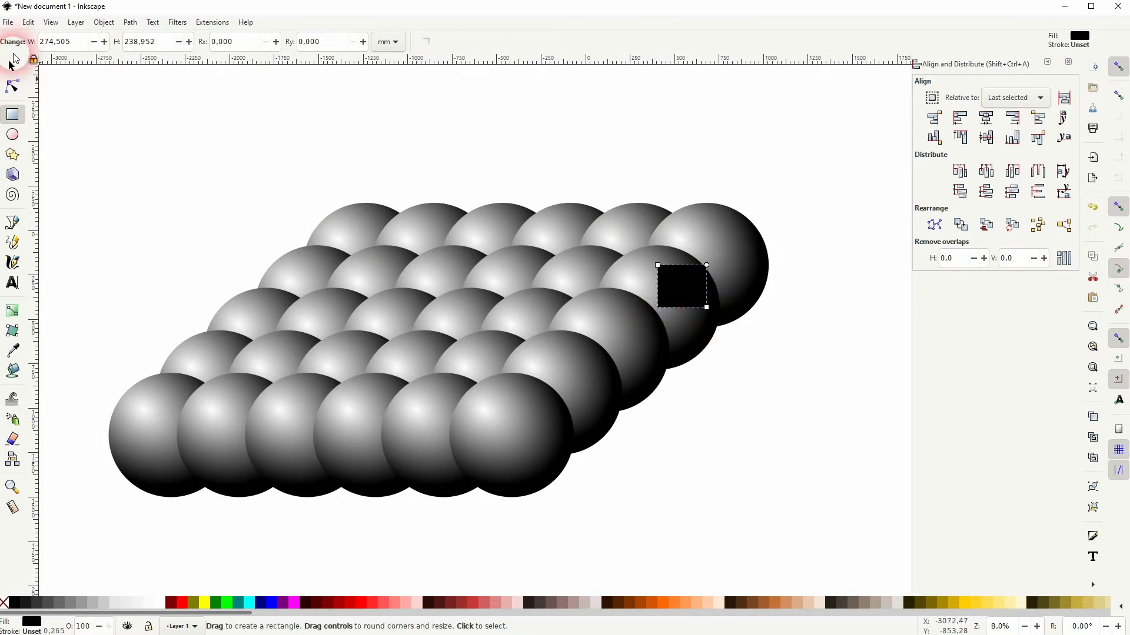
{"action": "left_click", "coordinate": [8, 68]}
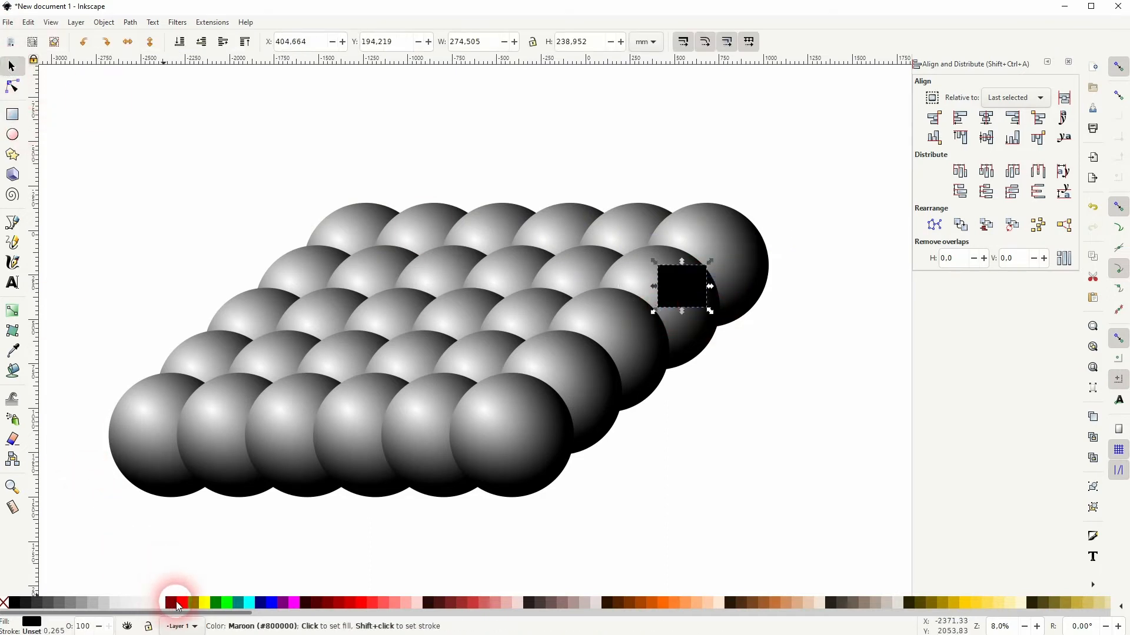
{"action": "left_click", "coordinate": [182, 605]}
Duplicate the red rectangle three times corner to corner, forming a diagonal chain down to the front row's last sphere
{"action": "key", "text": "ctrl+d"}
{"action": "left_click_drag", "start_coordinate": [682, 287], "coordinate": [539, 417]}
{"action": "key", "text": "ctrl+d"}
{"action": "key", "text": "ctrl+d"}
Nudge the third row of spheres slightly left and down to line up its last sphere with the red rectangle chain
{"action": "left_click", "coordinate": [749, 387]}
{"action": "left_click", "coordinate": [640, 280]}
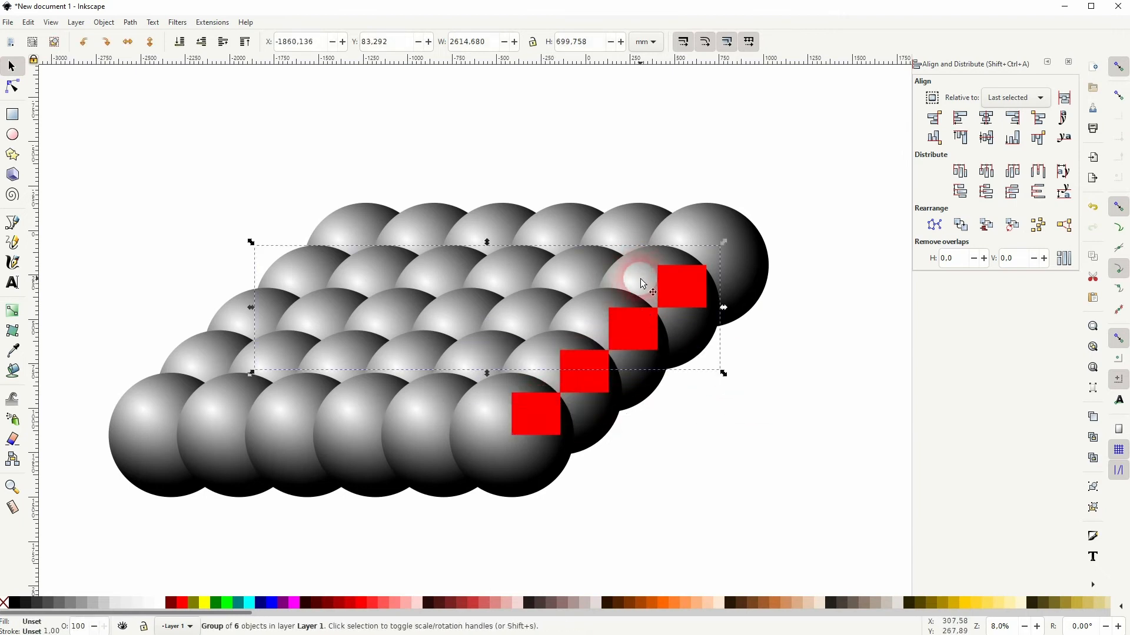
{"action": "left_click", "coordinate": [745, 256]}
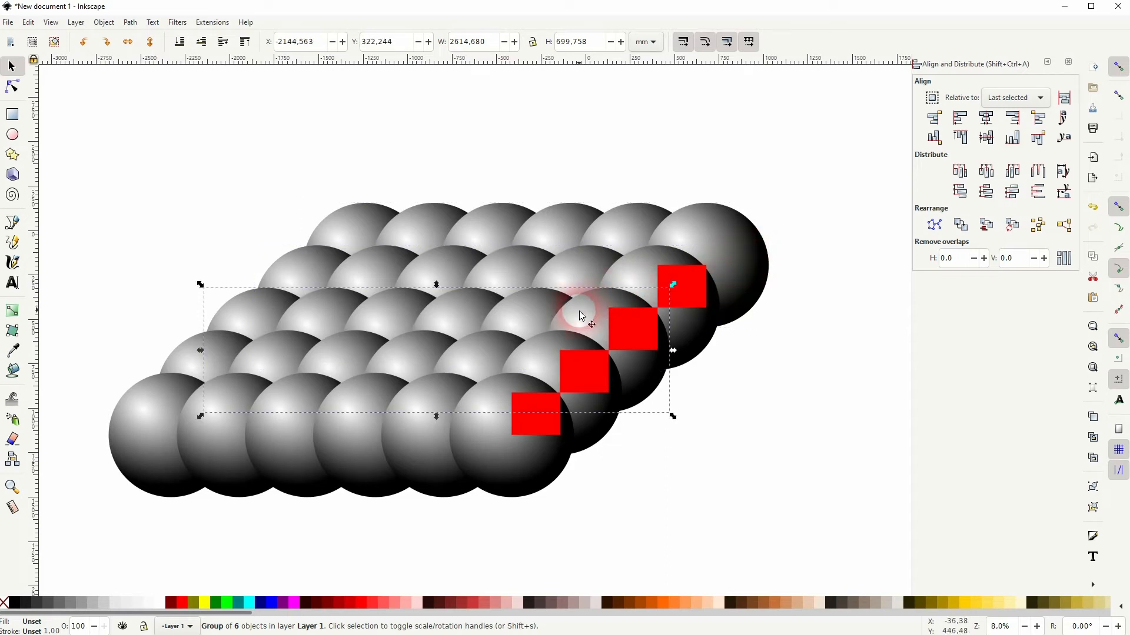
{"action": "mouse_move", "coordinate": [589, 315]}
{"action": "left_mouse_down"}
{"action": "mouse_move", "coordinate": [566, 315]}
{"action": "mouse_move", "coordinate": [606, 315]}
{"action": "mouse_move", "coordinate": [586, 316]}
{"action": "left_mouse_up"}
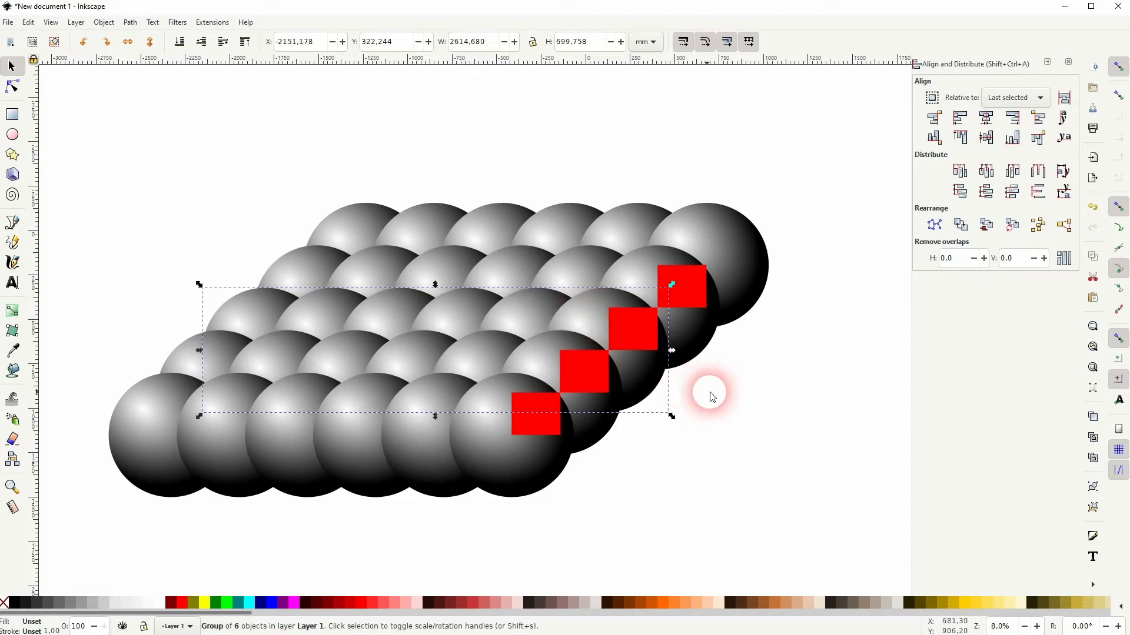
{"action": "left_click", "coordinate": [740, 393]}
{"action": "scroll", "coordinate": [619, 363], "scroll_direction": "up", "scroll_amount": 2, "text": "ctrl"}
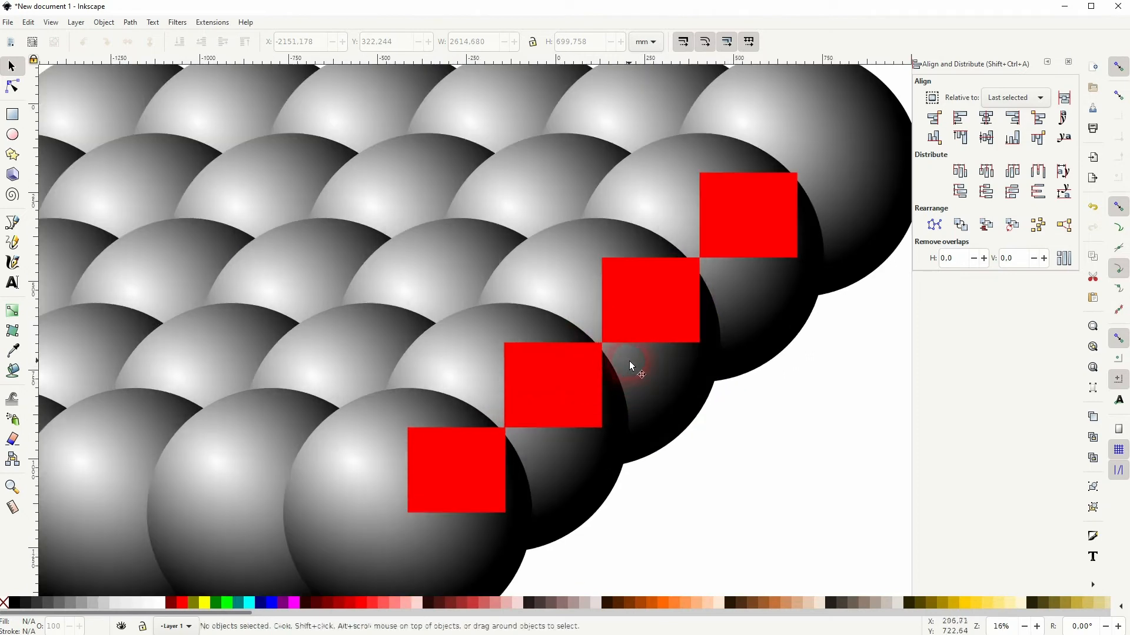
{"action": "mouse_move", "coordinate": [555, 283]}
{"action": "left_mouse_down"}
{"action": "mouse_move", "coordinate": [537, 280]}
{"action": "mouse_move", "coordinate": [548, 287]}
{"action": "left_mouse_up"}
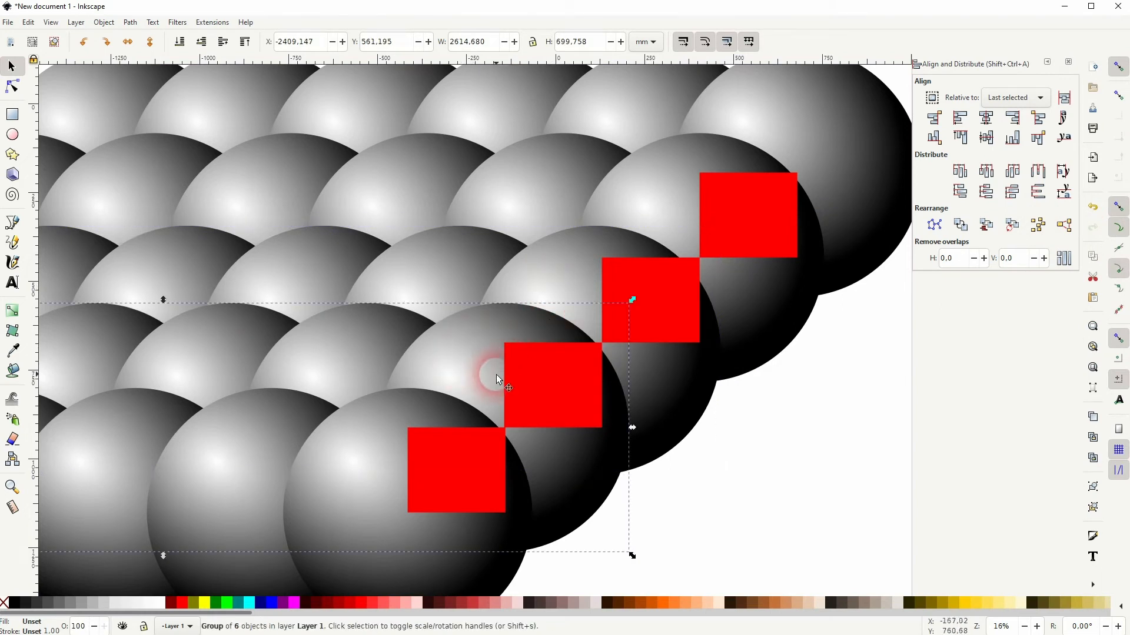
Shift the fourth and front rows of spheres slightly left, fitting their last spheres to the red rectangles' corners
{"action": "left_click_drag", "start_coordinate": [477, 369], "coordinate": [466, 394]}
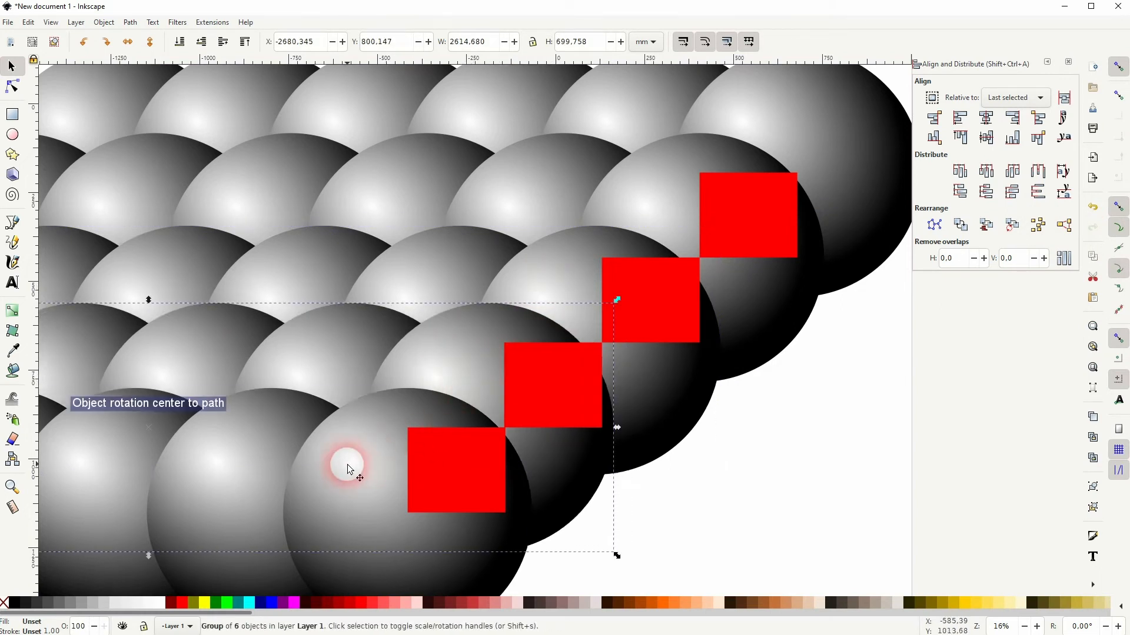
{"action": "left_click_drag", "start_coordinate": [362, 461], "coordinate": [347, 460]}
{"action": "left_click_drag", "start_coordinate": [345, 463], "coordinate": [355, 461]}
{"action": "left_click", "coordinate": [770, 452]}
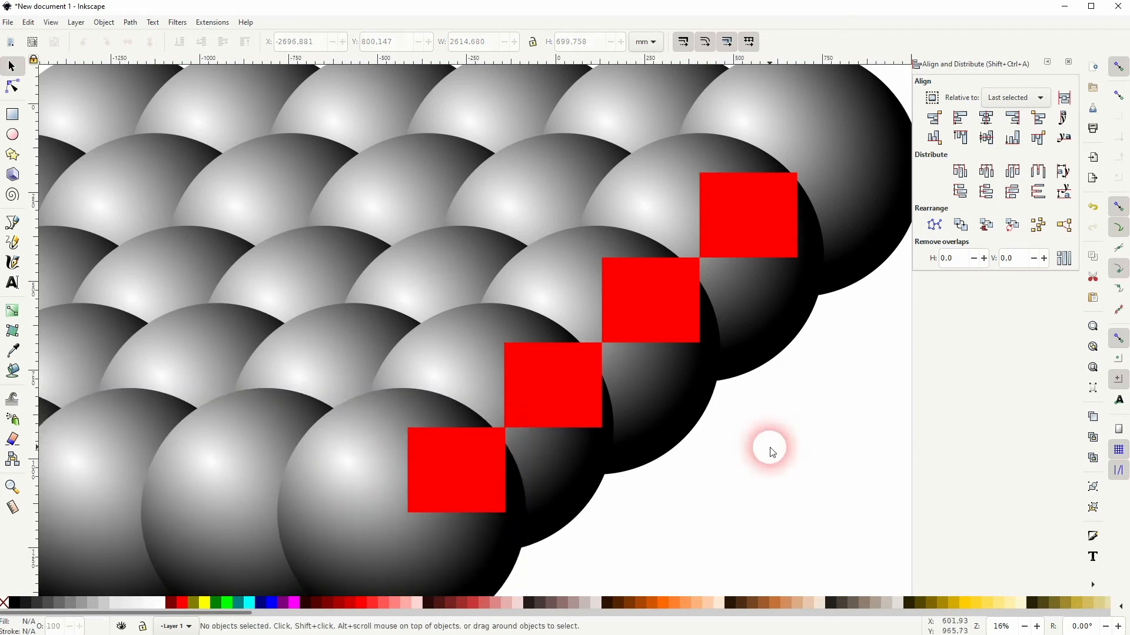
Delete the four red rectangles and turn off snapping to object rotation centres
{"action": "scroll", "coordinate": [767, 446], "scroll_direction": "down", "scroll_amount": 3}
{"action": "scroll", "coordinate": [768, 446], "scroll_direction": "up", "scroll_amount": 1}
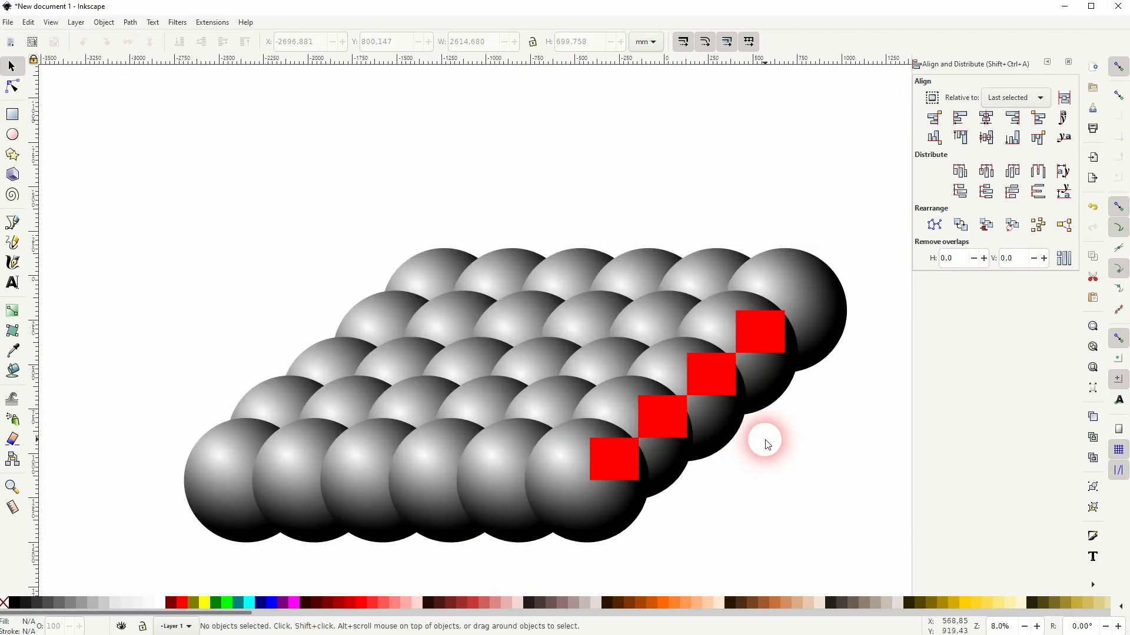
{"action": "left_click", "coordinate": [771, 330]}
{"action": "key", "text": "Delete"}
{"action": "left_click", "coordinate": [708, 377]}
{"action": "key", "text": "Delete"}
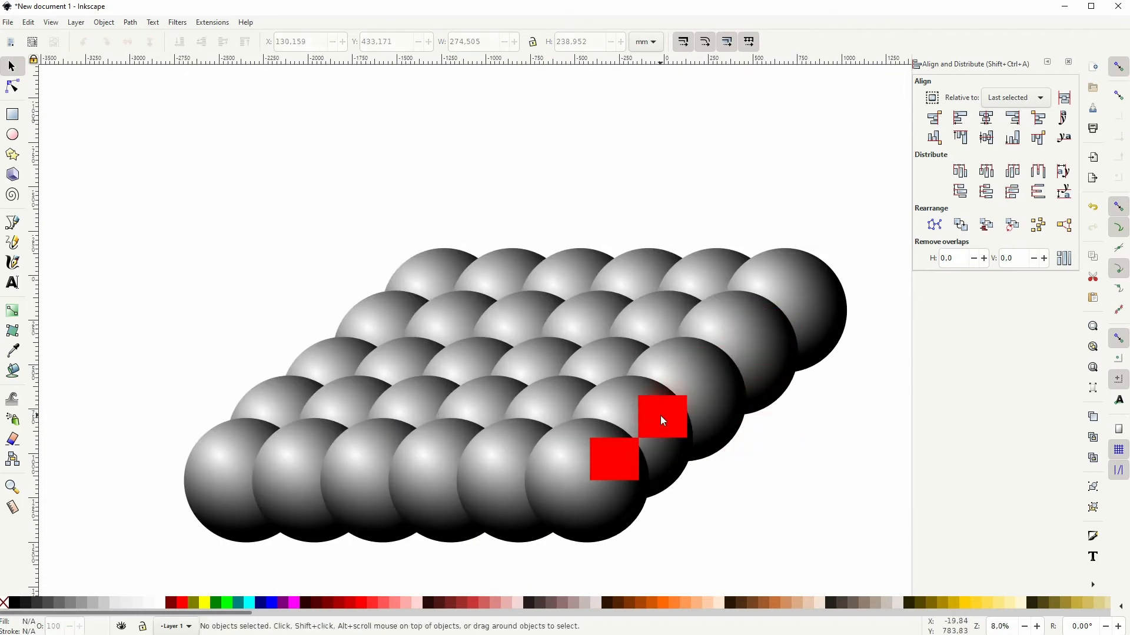
{"action": "left_click", "coordinate": [663, 415]}
{"action": "key", "text": "Delete"}
{"action": "left_click", "coordinate": [615, 457]}
{"action": "key", "text": "Delete"}
{"action": "left_click", "coordinate": [942, 369]}
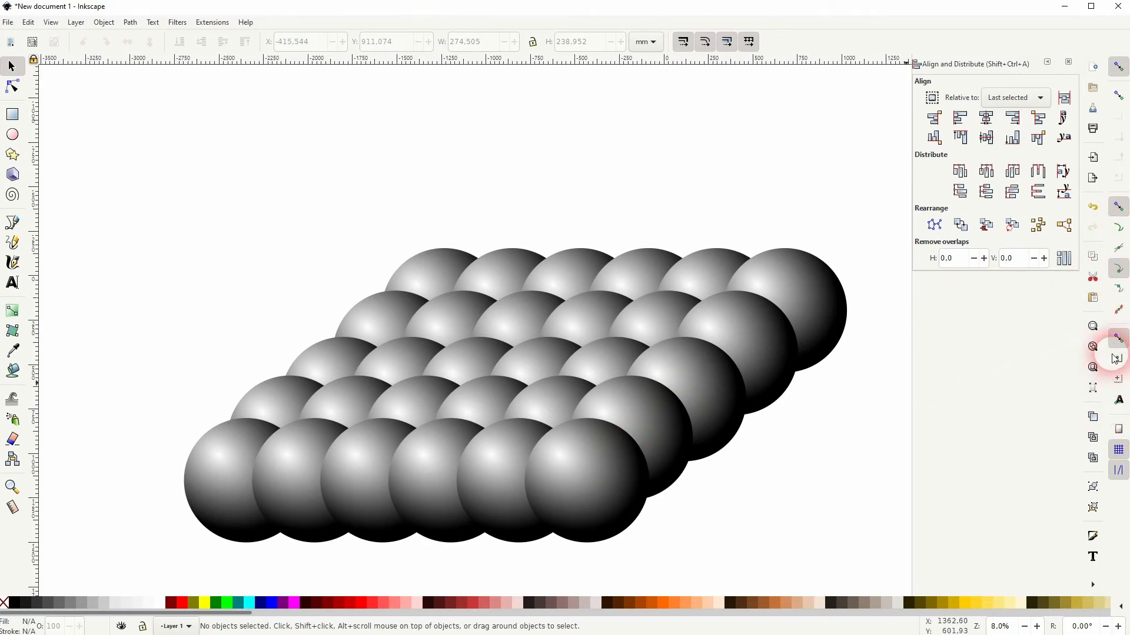
Group all five rows of spheres into one layer and move it straight up to Y about -1829 mm
{"action": "scroll", "coordinate": [657, 472], "scroll_direction": "down", "scroll_amount": 2}
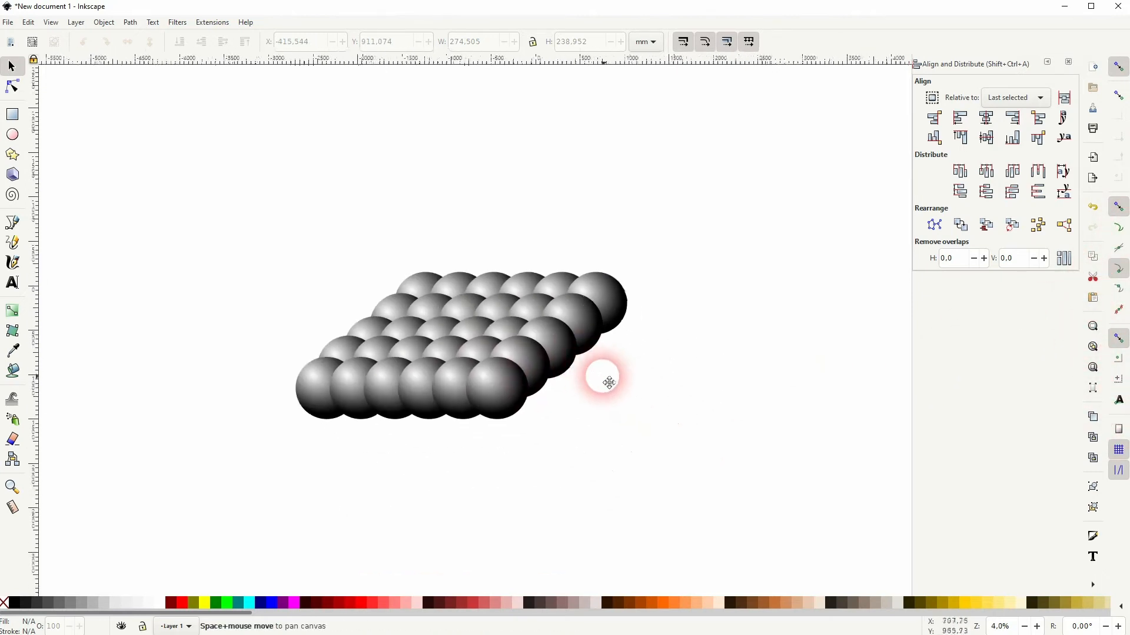
{"action": "left_click_drag", "start_coordinate": [223, 477], "coordinate": [709, 194]}
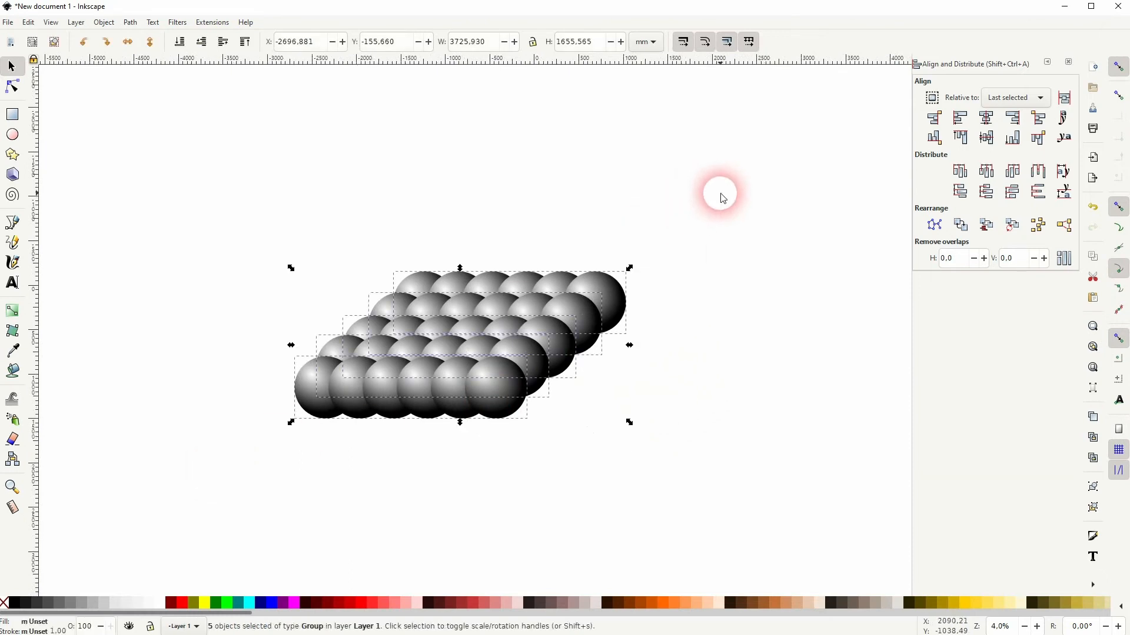
{"action": "key", "text": "ctrl+g"}
{"action": "left_click_drag", "start_coordinate": [410, 333], "coordinate": [450, 212]}
Duplicate the sphere layer twice straight down to Y about -1260 and -725 mm, sending each copy to the back
{"action": "key", "text": "ctrl+d"}
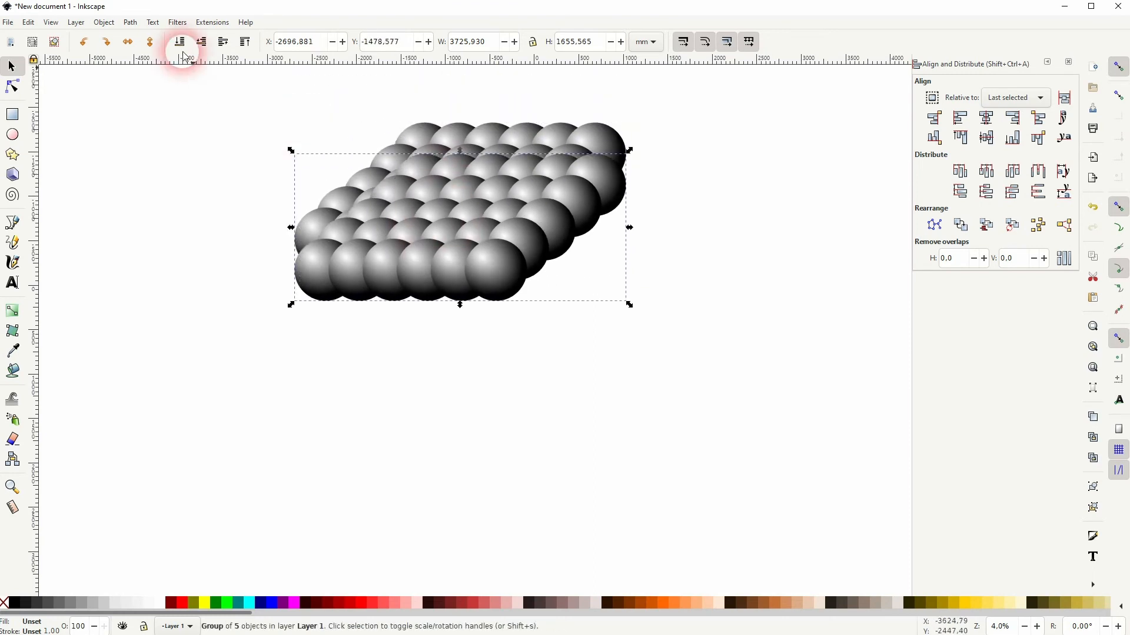
{"action": "left_click", "coordinate": [180, 42]}
{"action": "left_click_drag", "start_coordinate": [464, 280], "coordinate": [471, 308]}
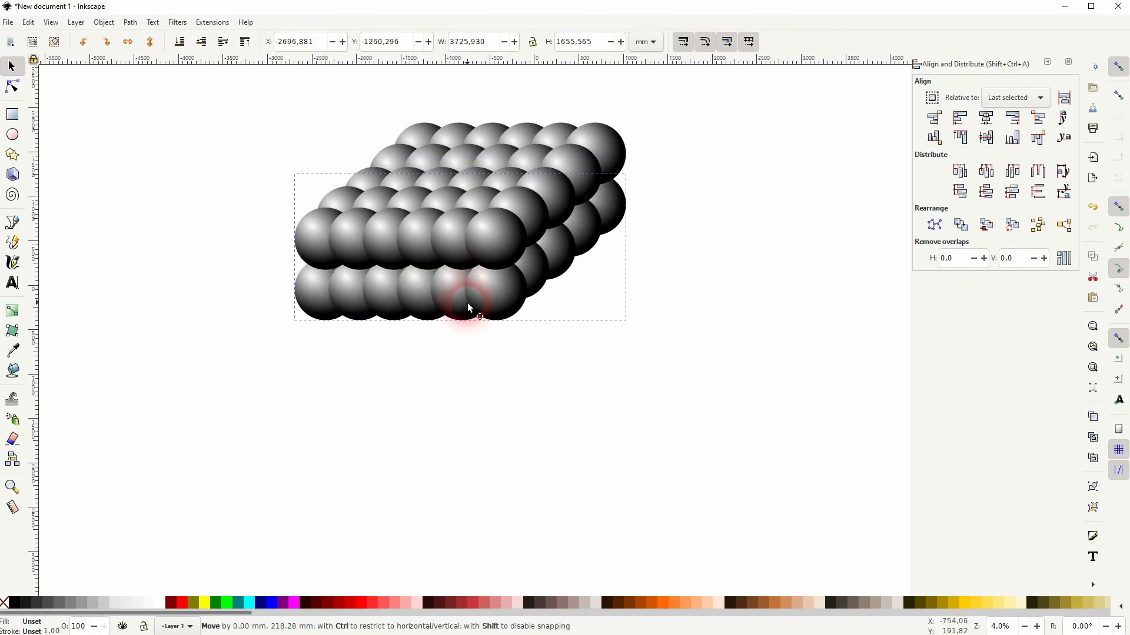
{"action": "left_click_drag", "start_coordinate": [466, 307], "coordinate": [462, 353]}
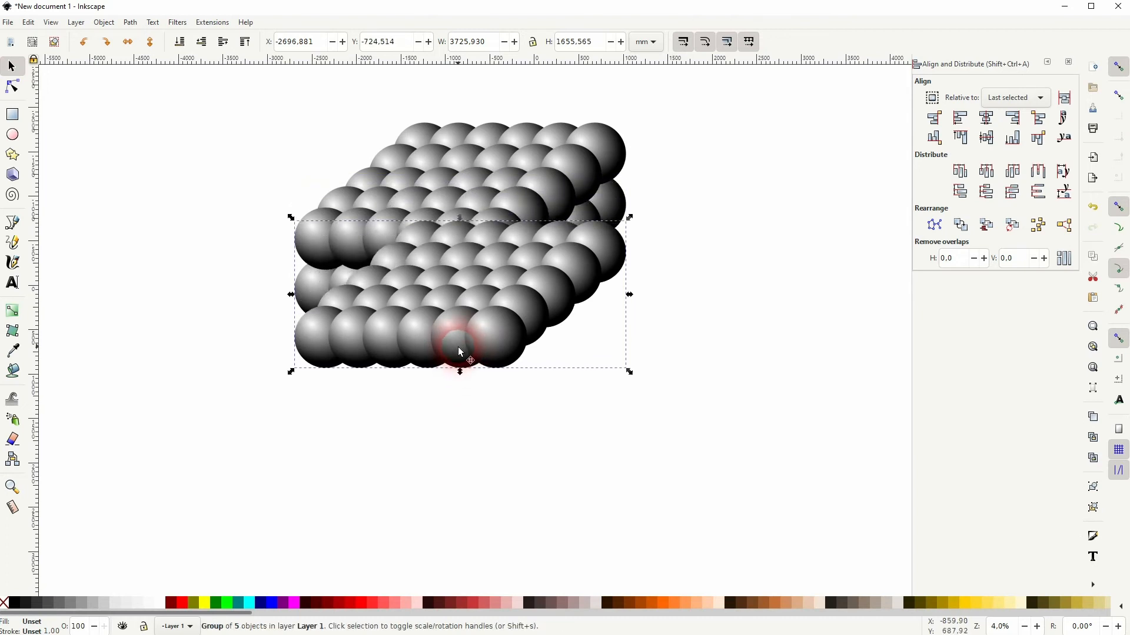
{"action": "left_click", "coordinate": [180, 41]}
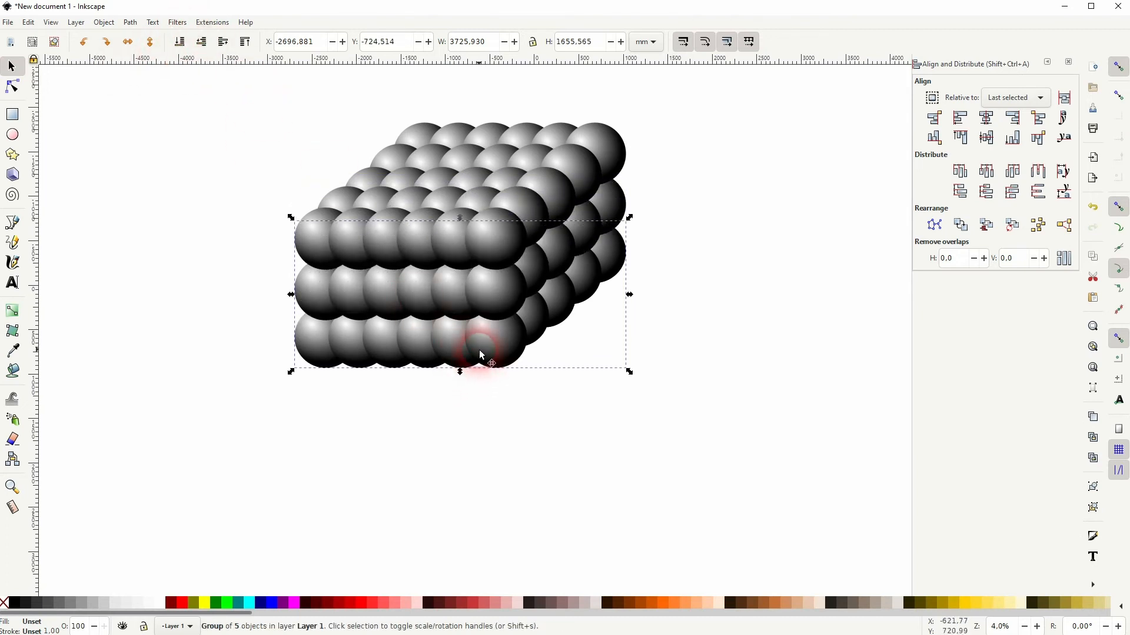
Duplicate the lowest layer twice more straight down, sending each copy to the back, with the first at Y about -195 mm
{"action": "left_click_drag", "start_coordinate": [471, 331], "coordinate": [457, 368]}
{"action": "left_click", "coordinate": [180, 42]}
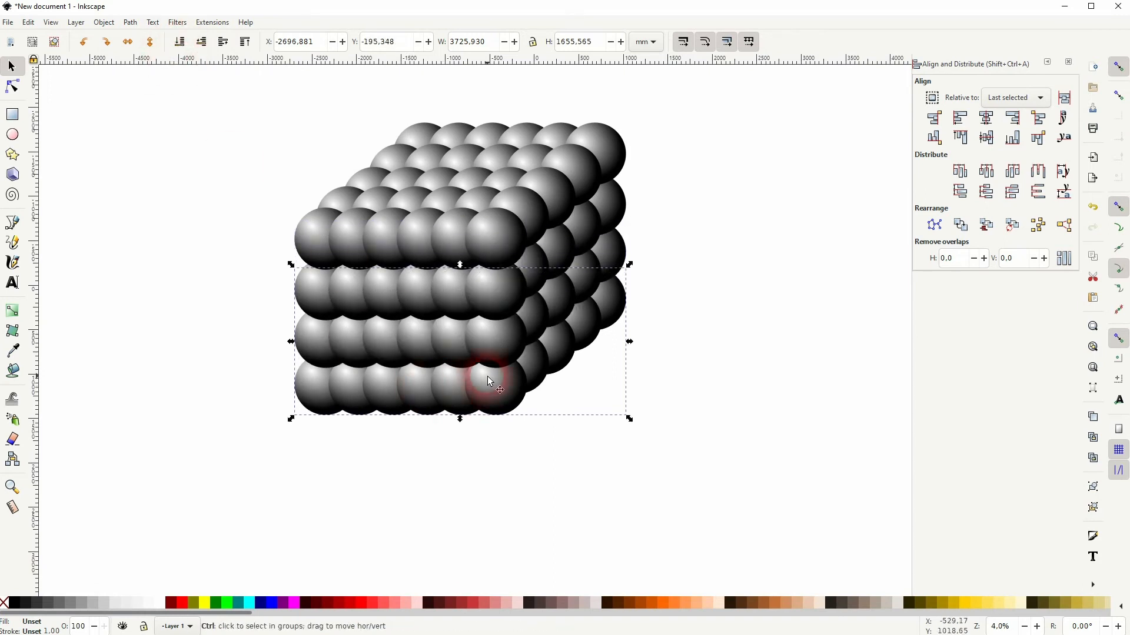
{"action": "left_click_drag", "start_coordinate": [490, 369], "coordinate": [492, 429]}
{"action": "left_click", "coordinate": [178, 42]}
Distribute the centres of all five stacked layers evenly in the vertical direction
{"action": "left_click_drag", "start_coordinate": [223, 544], "coordinate": [726, 96]}
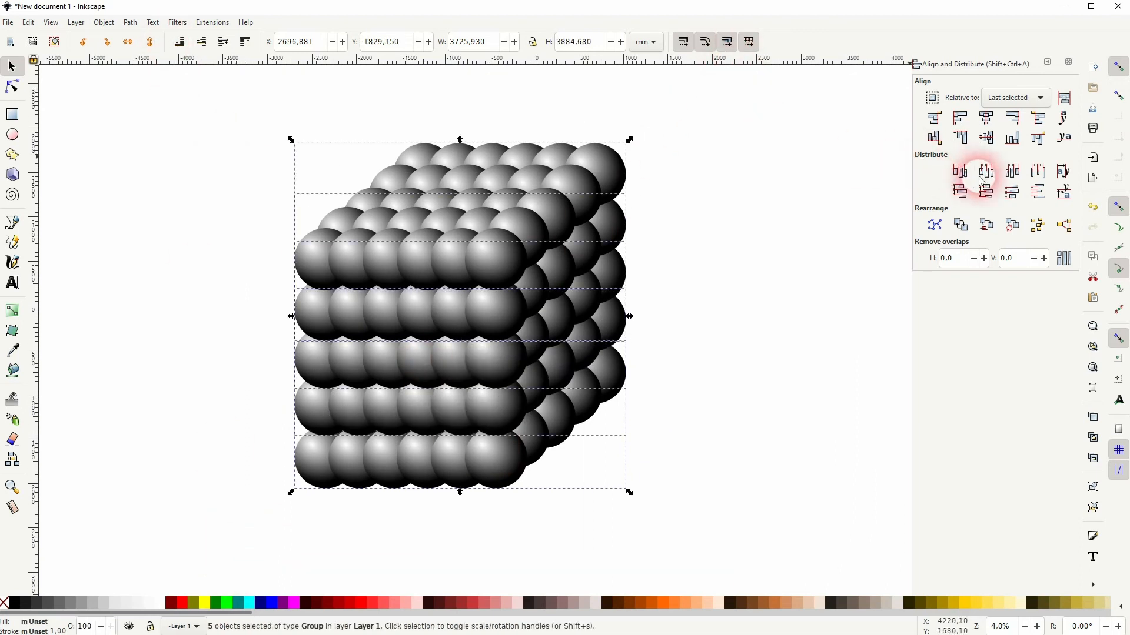
{"action": "left_click", "coordinate": [995, 196]}
{"action": "left_click", "coordinate": [681, 409]}
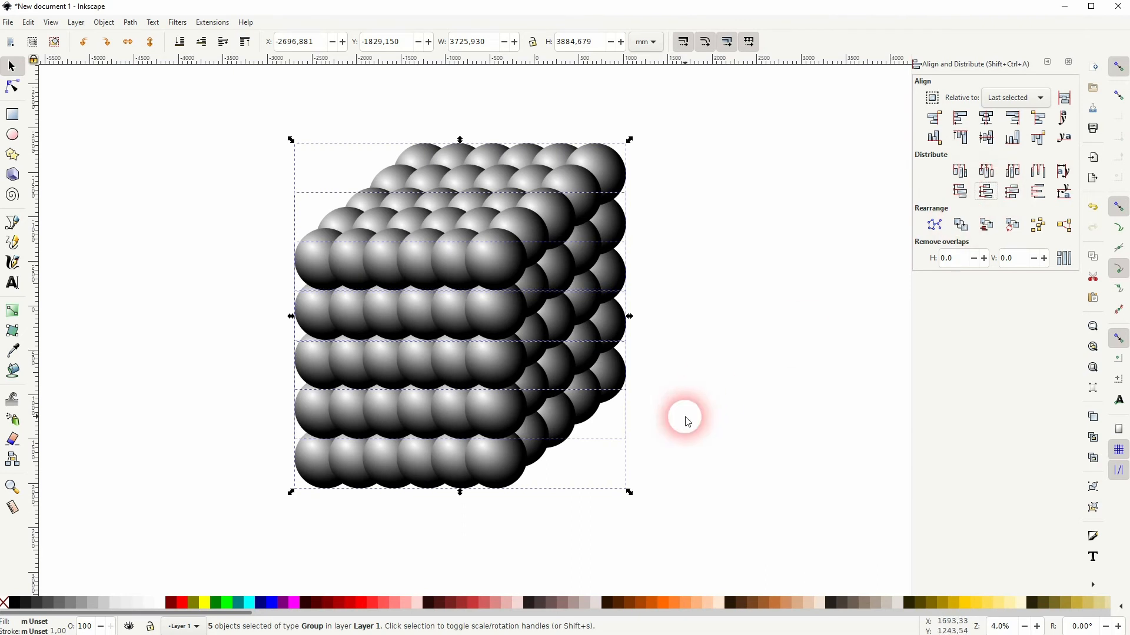
{"action": "left_click_drag", "start_coordinate": [685, 406], "coordinate": [615, 450]}
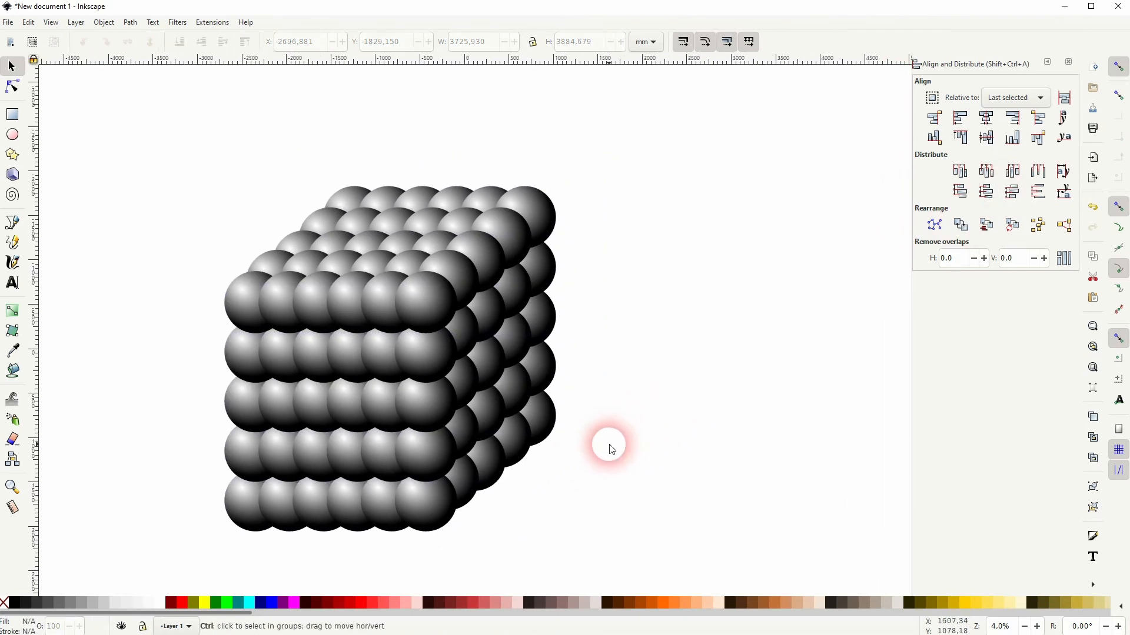
{"action": "scroll", "coordinate": [610, 448], "scroll_direction": "down", "scroll_amount": 1}
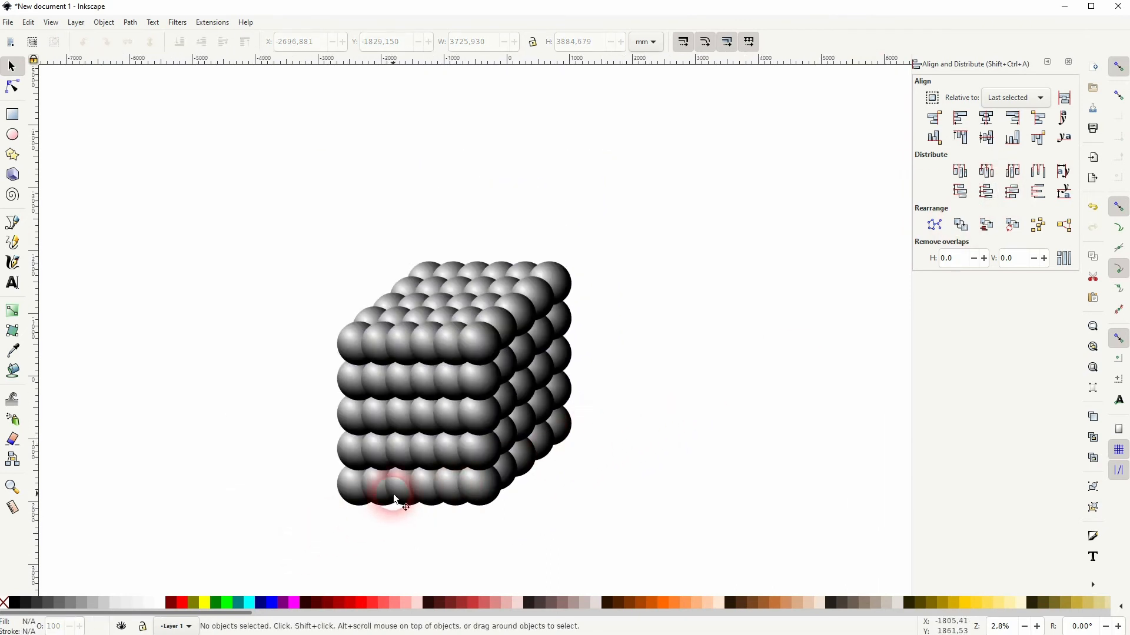
Delete the bottom sphere layer and group the remaining four layers into one object
{"action": "left_click", "coordinate": [416, 497]}
{"action": "key", "text": "Delete"}
{"action": "left_click_drag", "start_coordinate": [240, 499], "coordinate": [681, 197]}
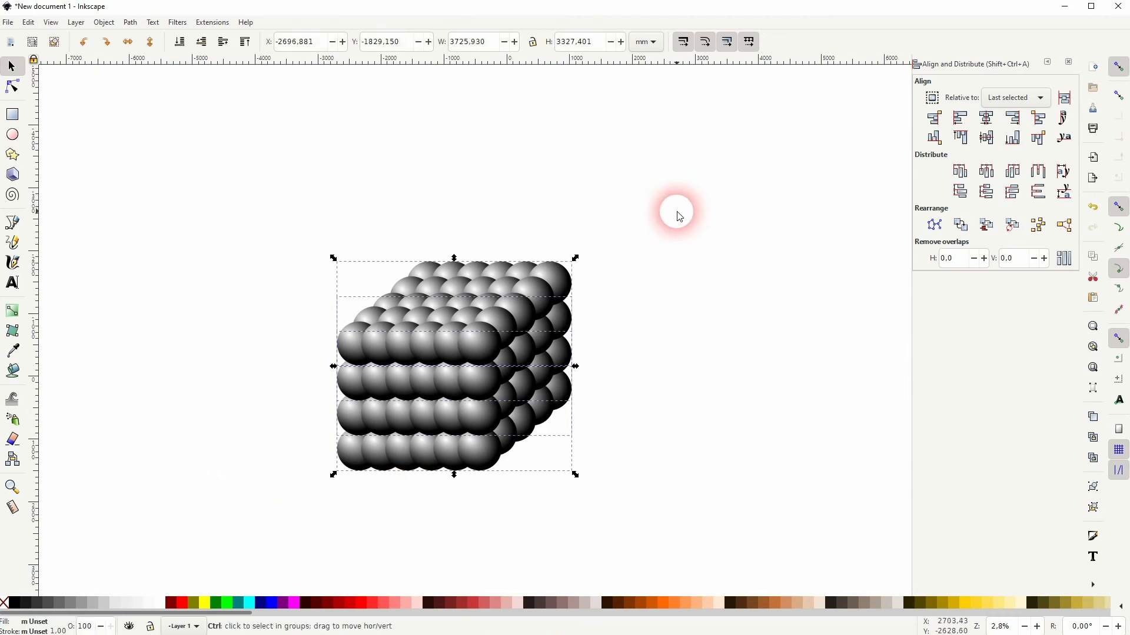
{"action": "left_click", "coordinate": [1070, 62]}
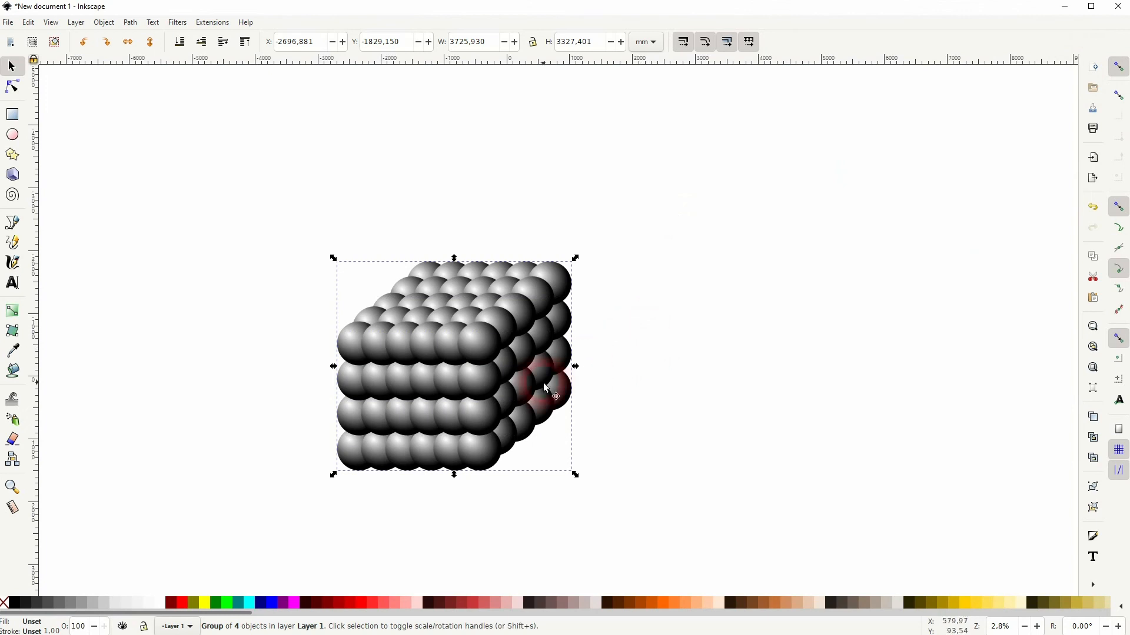
{"action": "scroll", "coordinate": [475, 391], "scroll_direction": "up", "scroll_amount": 2}
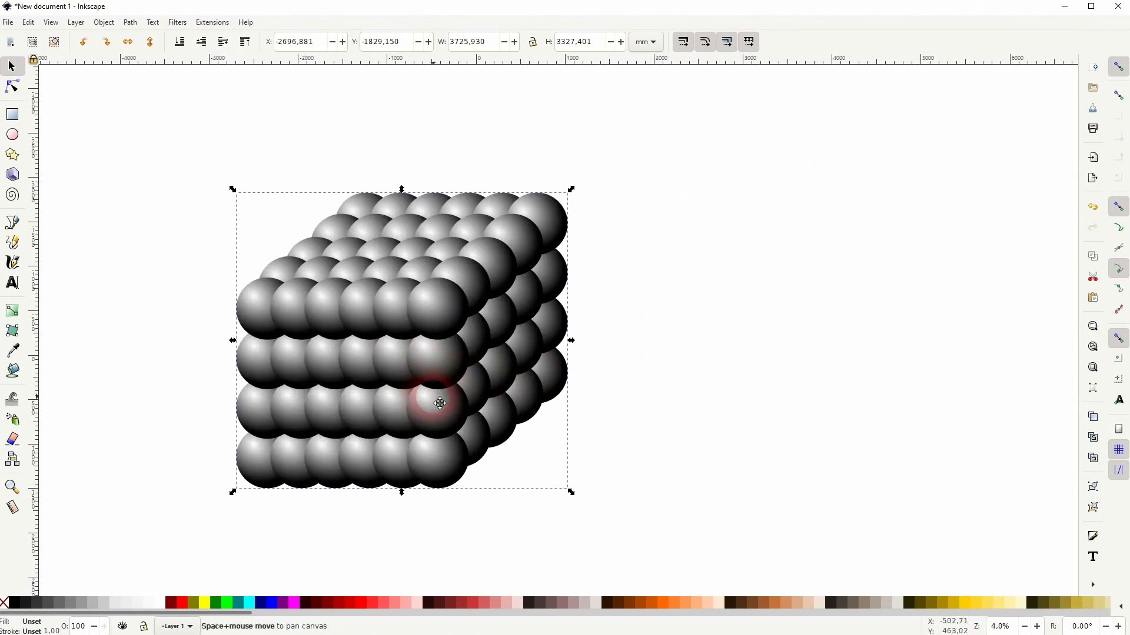
Apply the Perspective/Envelope path effect to the grouped block of spheres
{"action": "left_click", "coordinate": [130, 22]}
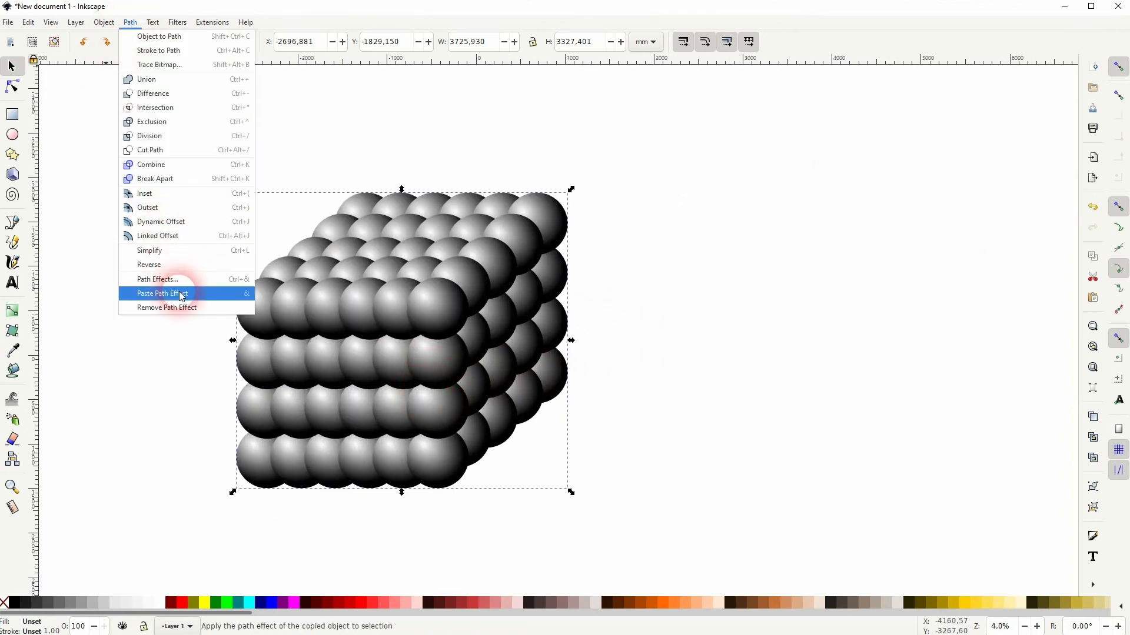
{"action": "left_click", "coordinate": [167, 281]}
{"action": "left_click", "coordinate": [896, 123]}
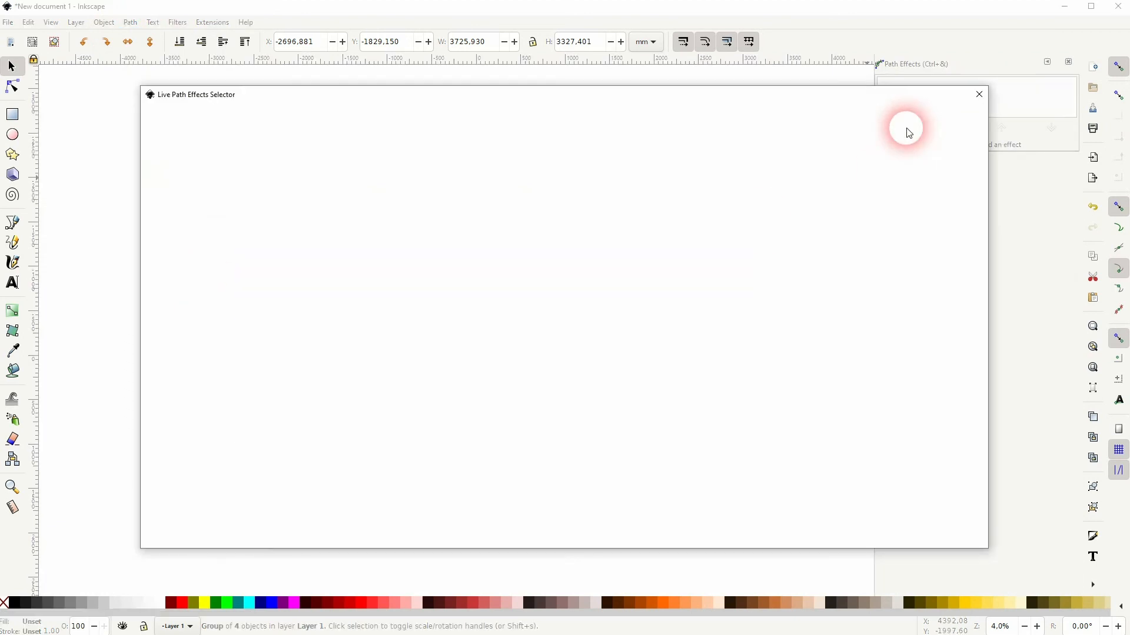
{"action": "left_click", "coordinate": [537, 455]}
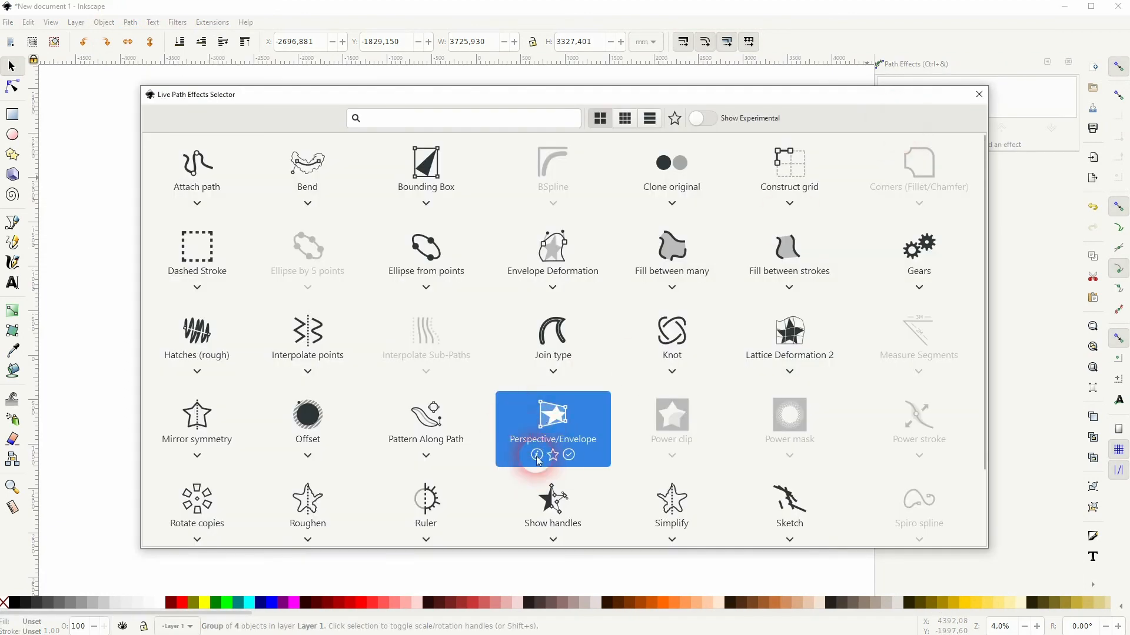
{"action": "left_click", "coordinate": [559, 421]}
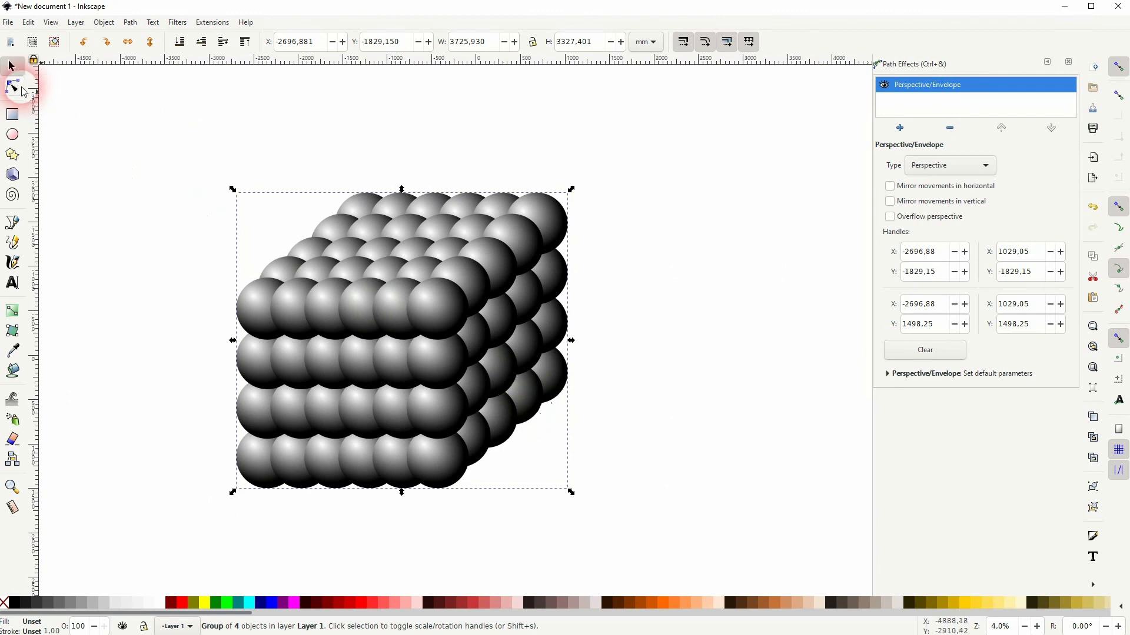
Reshape the perspective frame: upper-left handle to Y about -1452, lower-left to Y about 1121, lower-right to X about 1135, Y about 1439
{"action": "left_click", "coordinate": [13, 87]}
{"action": "left_click_drag", "start_coordinate": [238, 195], "coordinate": [236, 226]}
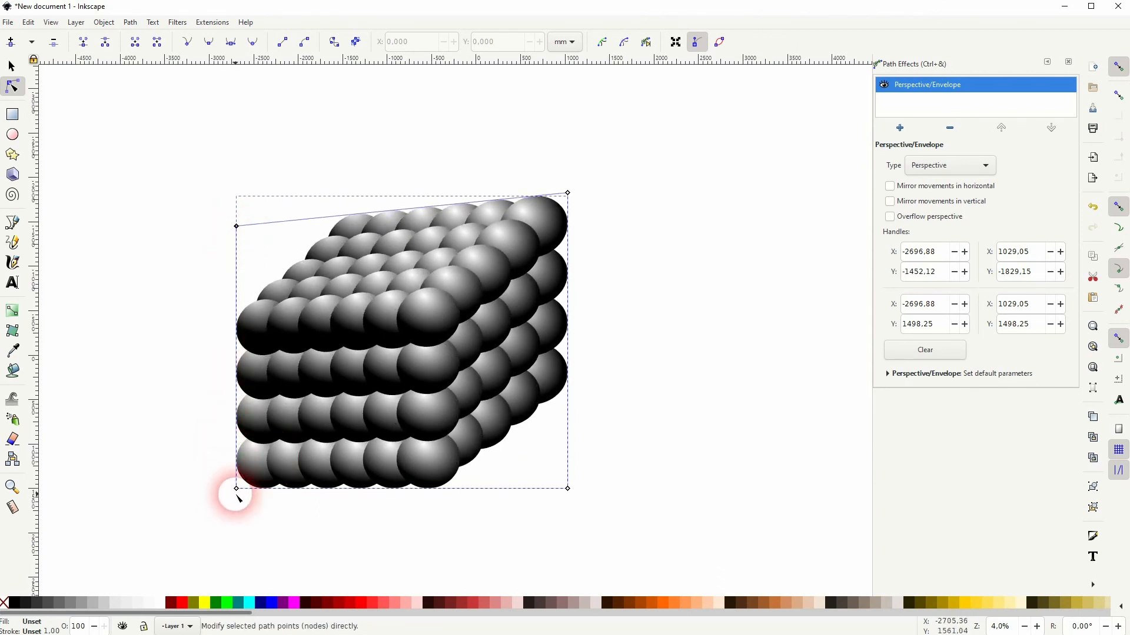
{"action": "left_click_drag", "start_coordinate": [237, 489], "coordinate": [236, 455]}
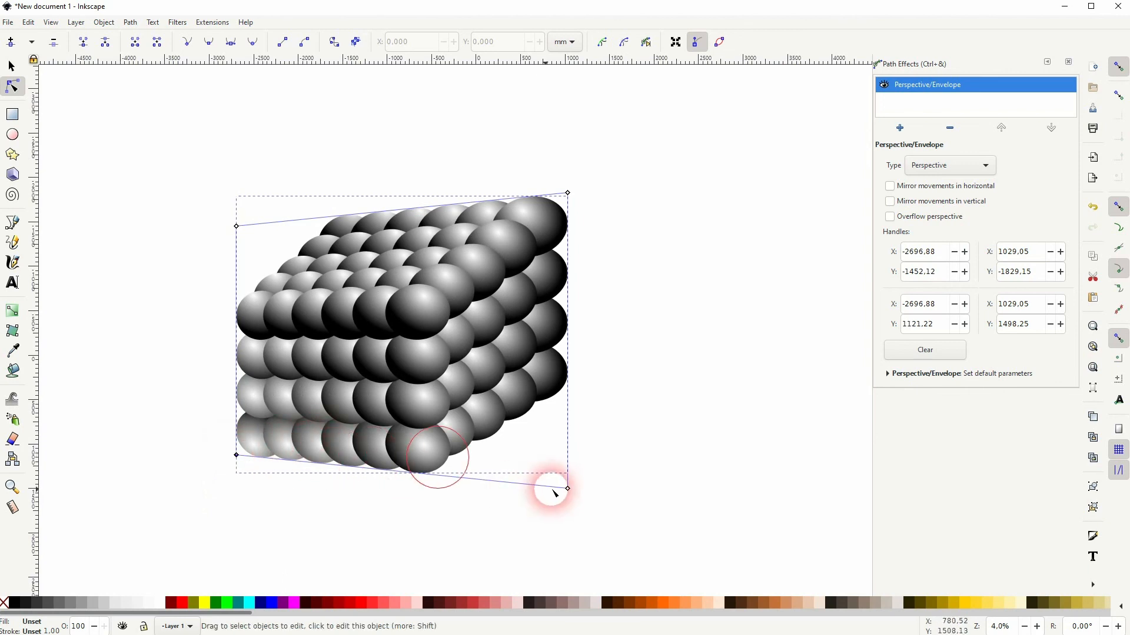
{"action": "mouse_move", "coordinate": [568, 490]}
{"action": "left_mouse_down"}
{"action": "mouse_move", "coordinate": [532, 446]}
{"action": "mouse_move", "coordinate": [561, 457]}
{"action": "mouse_move", "coordinate": [576, 483]}
{"action": "left_mouse_up"}
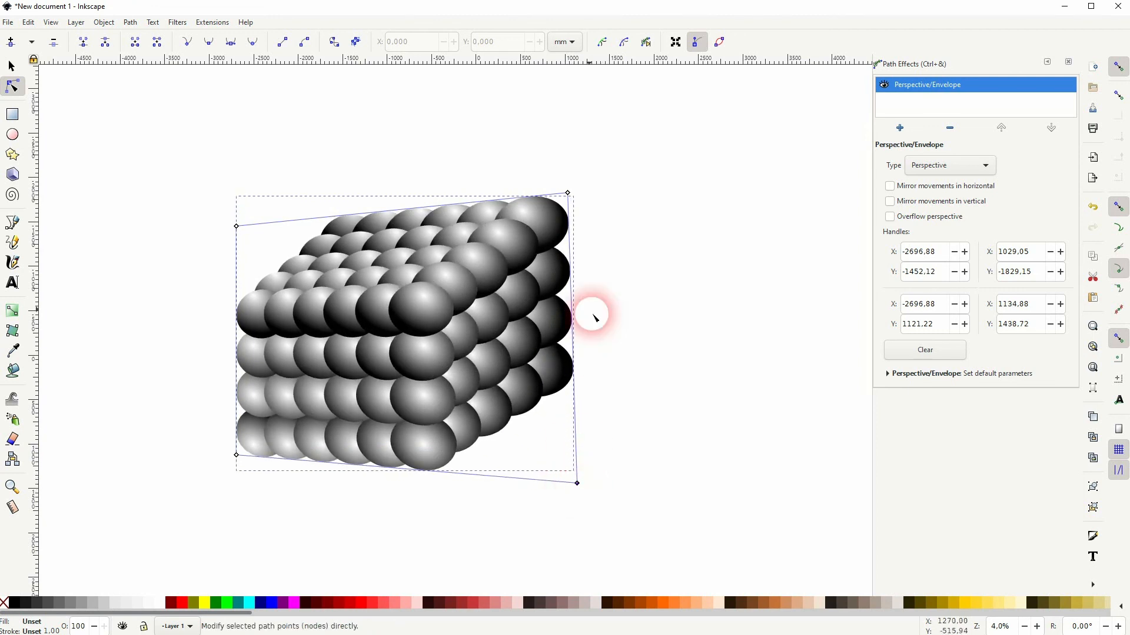
{"action": "left_click", "coordinate": [13, 67]}
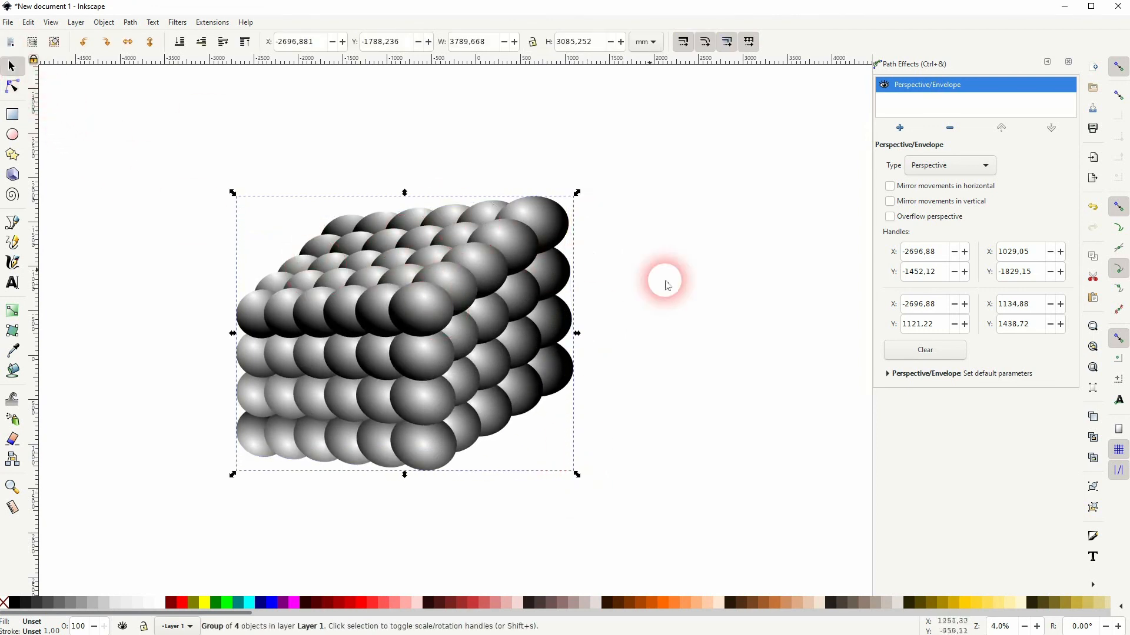
{"action": "left_click", "coordinate": [663, 280]}
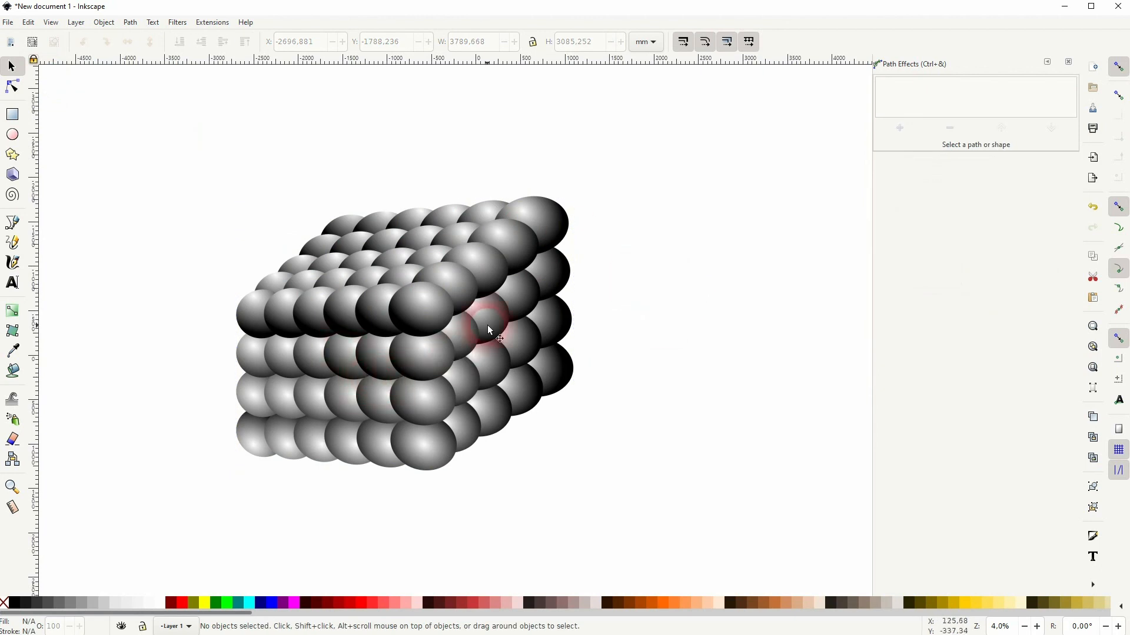
{"action": "left_click", "coordinate": [425, 303]}
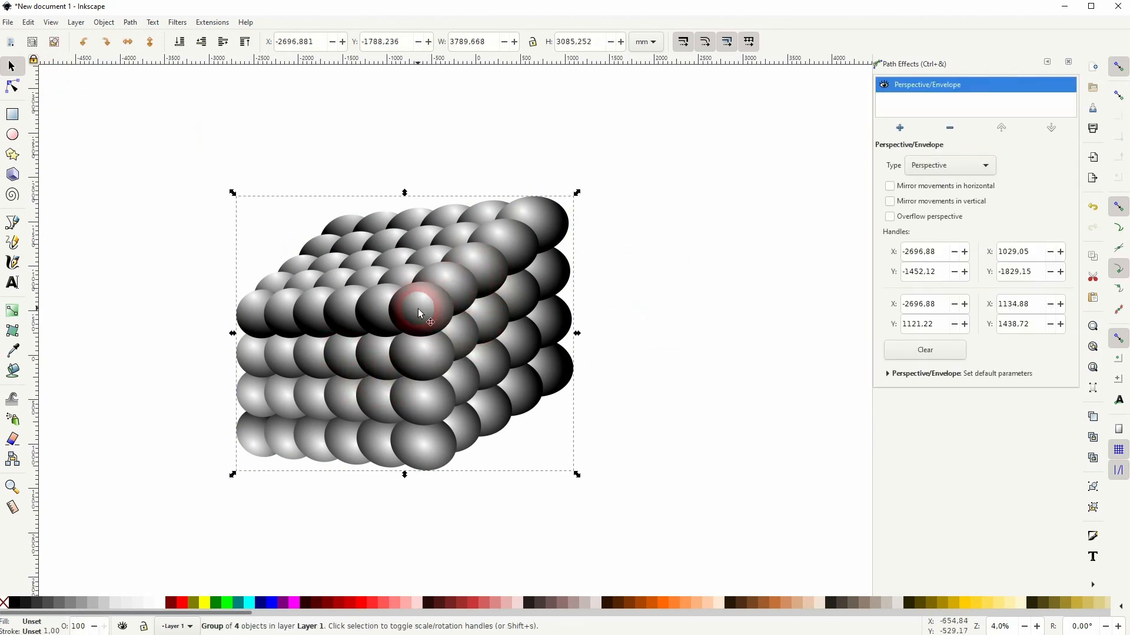